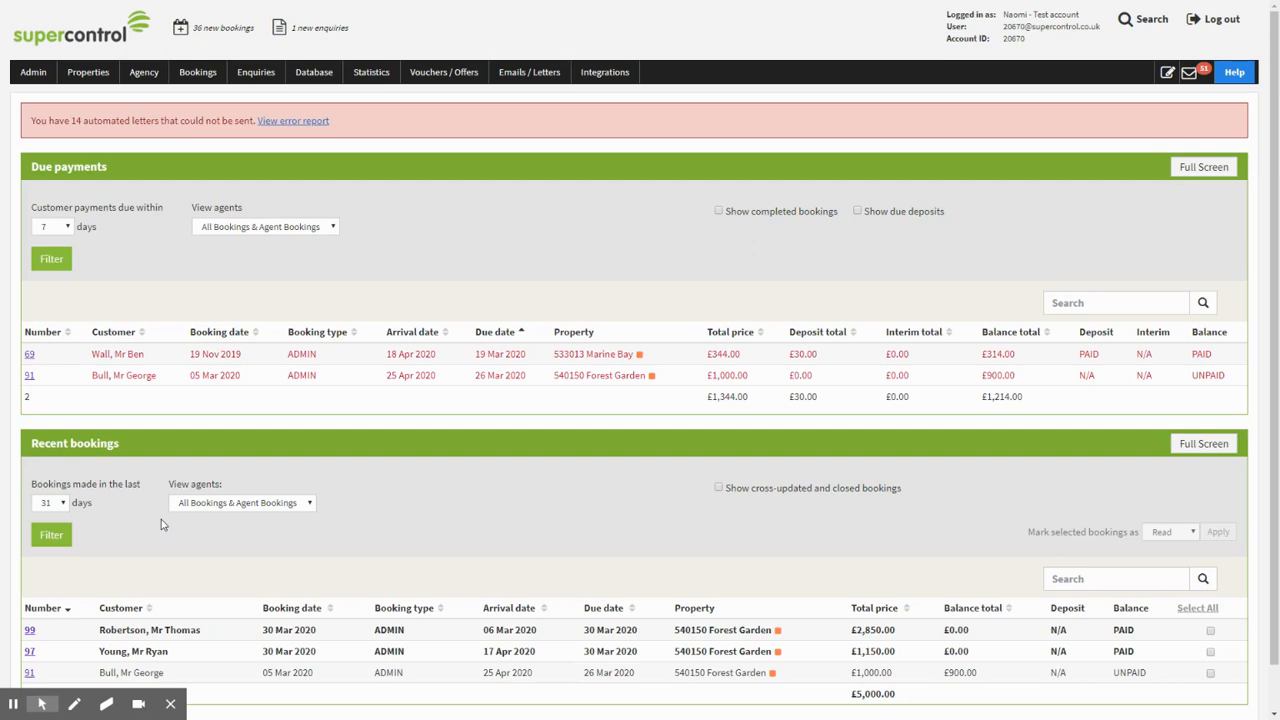
Open the recent Forest Garden booking arriving 17 Apr 2020 and display its owner payments.
left_click(29, 651)
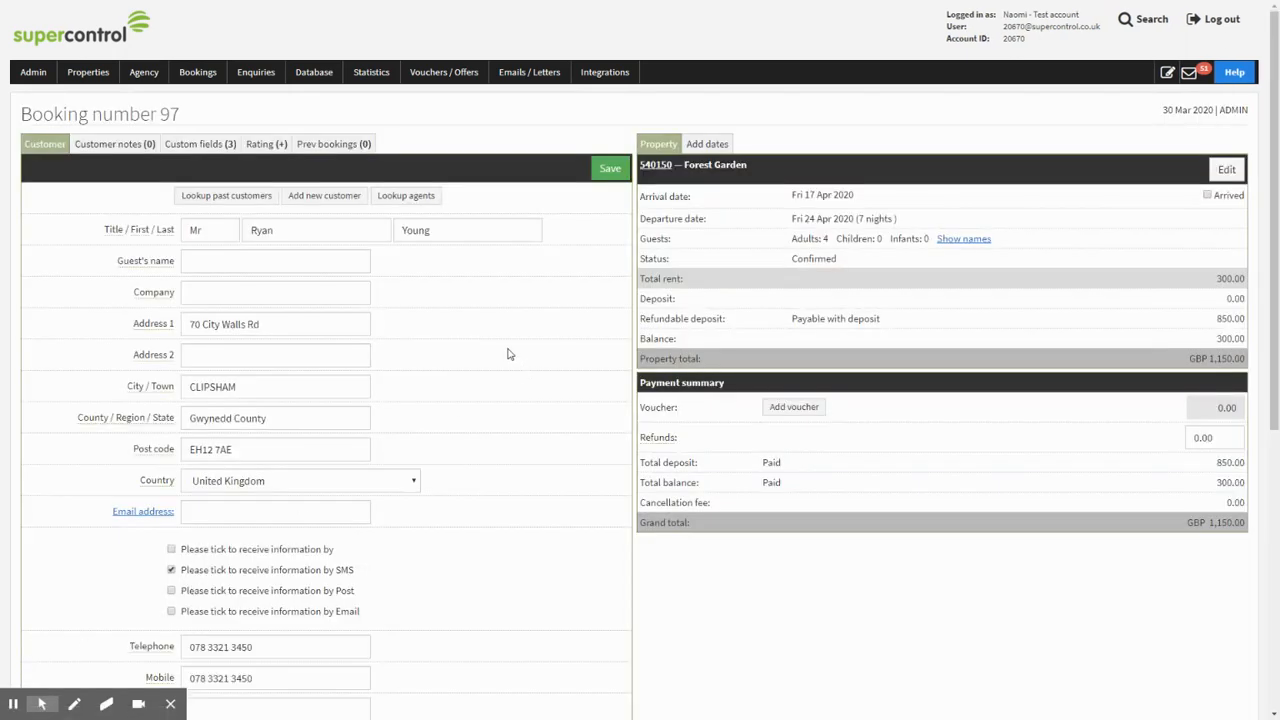
scroll(507, 354, "down", 1)
scroll(507, 354, "down", 5)
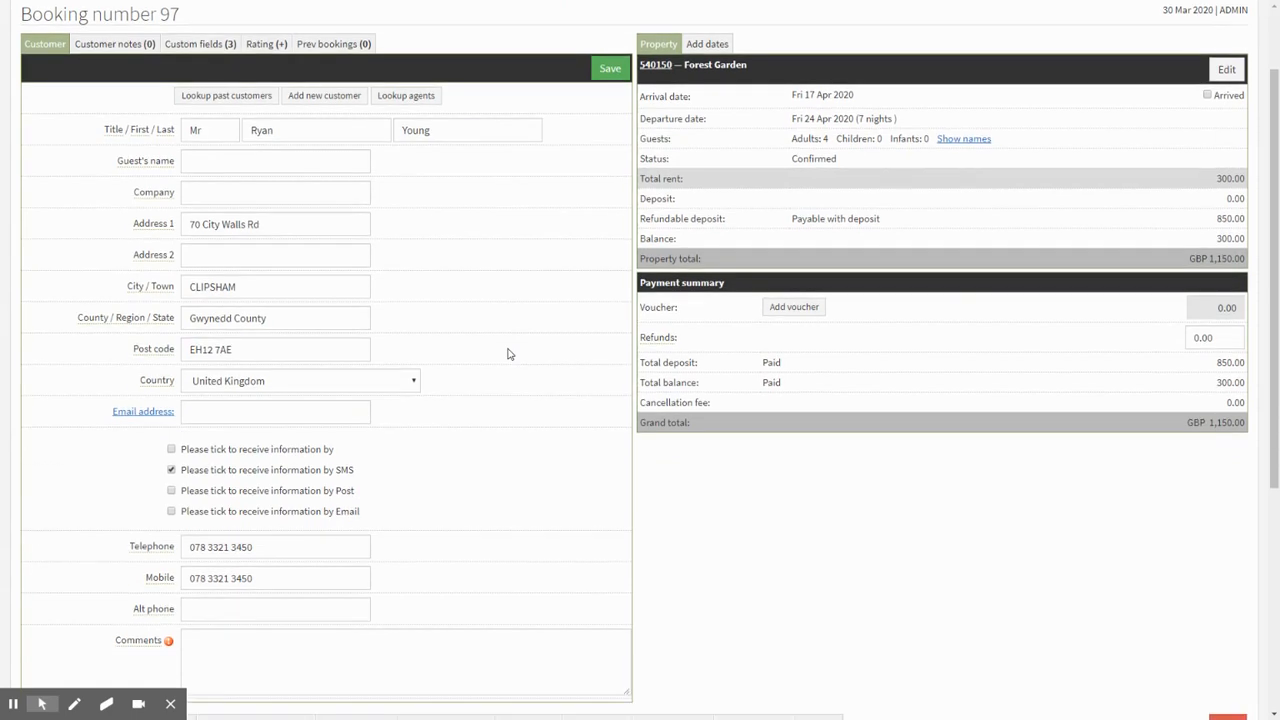
scroll(507, 354, "down", 1)
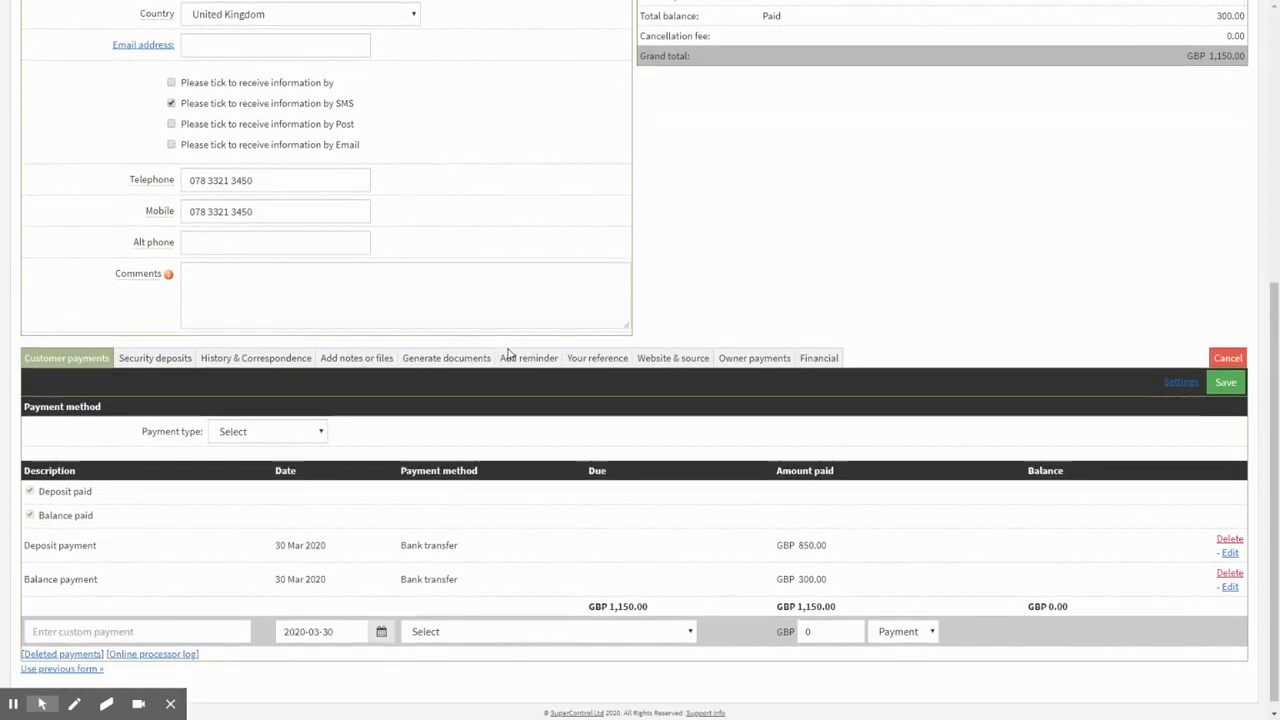
left_click(753, 364)
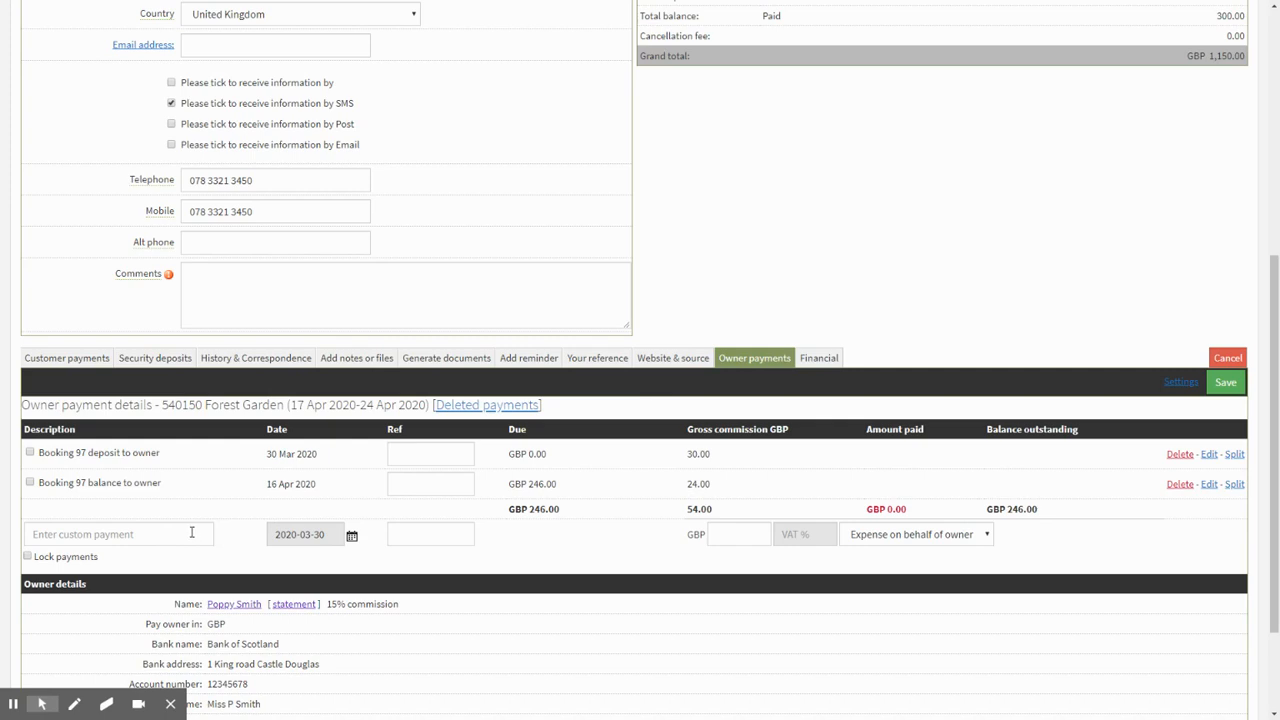
Add a custom owner payment "Extra clean" of GBP 80.00 as an expense on behalf of owner and save the booking.
left_click(93, 536)
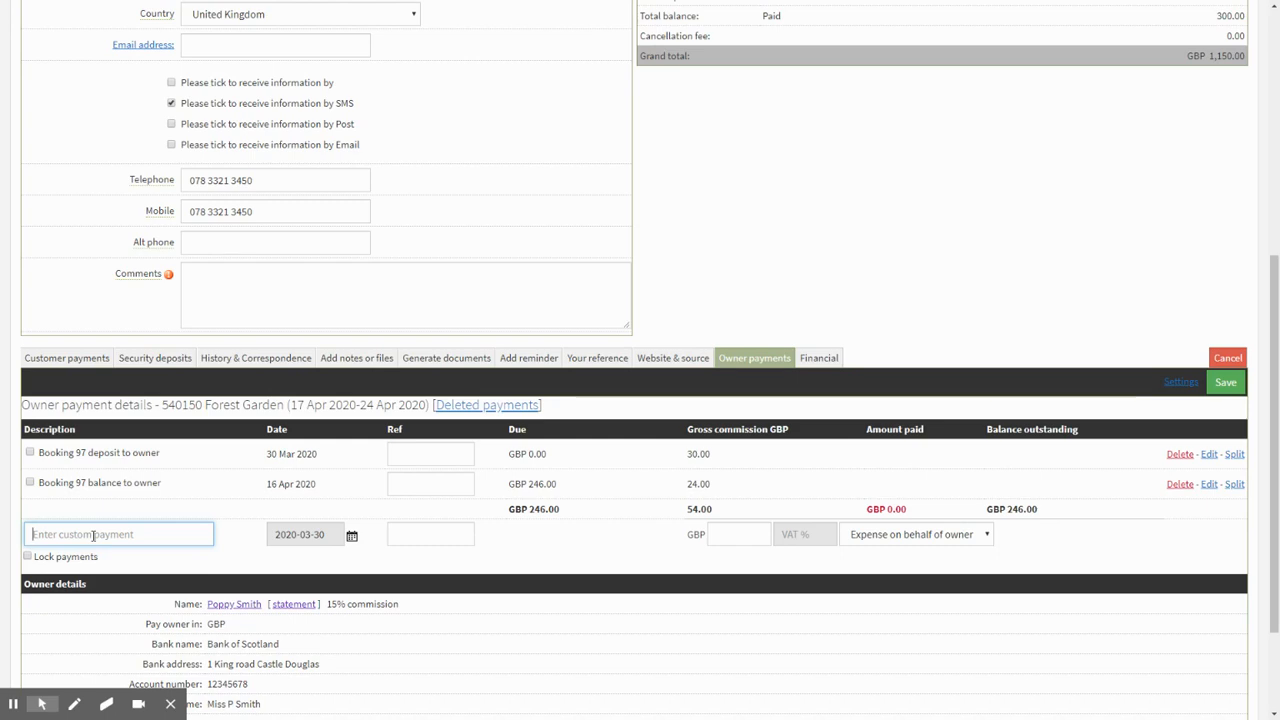
type("Extra cel")
key("BackSpace")
type("lean")
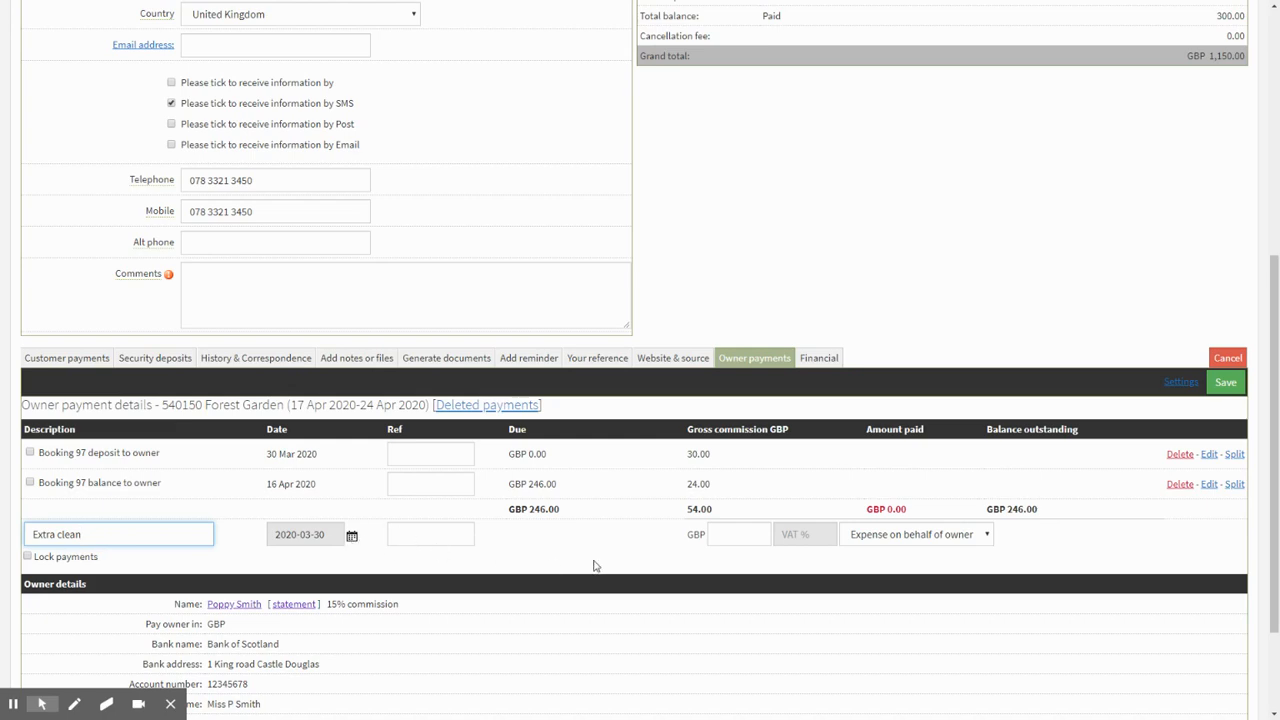
left_click(758, 539)
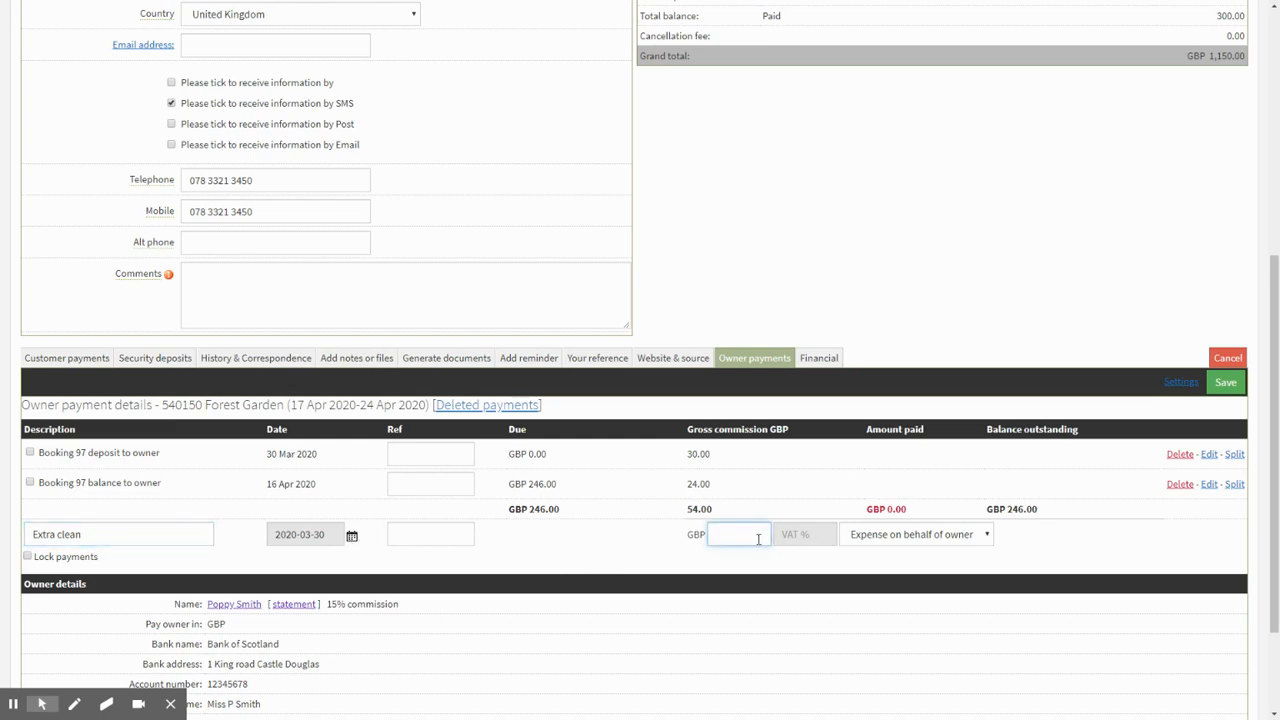
type("80.00")
left_click(901, 538)
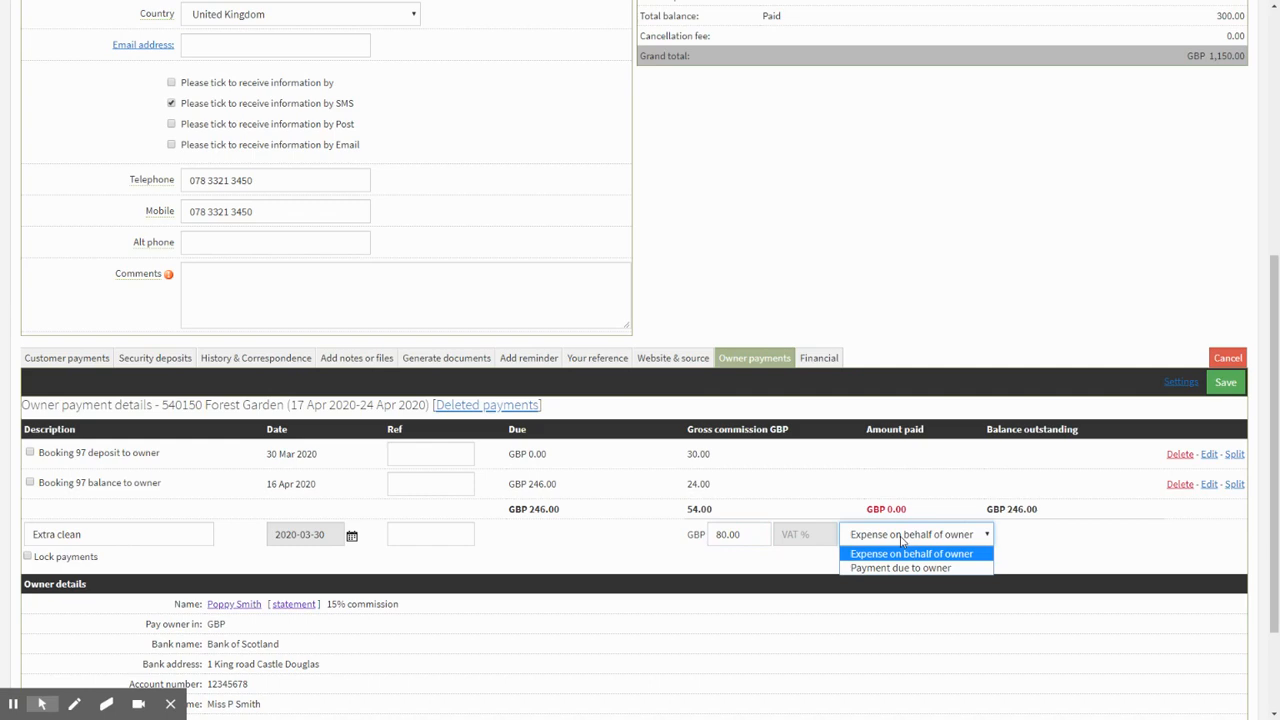
left_click(901, 541)
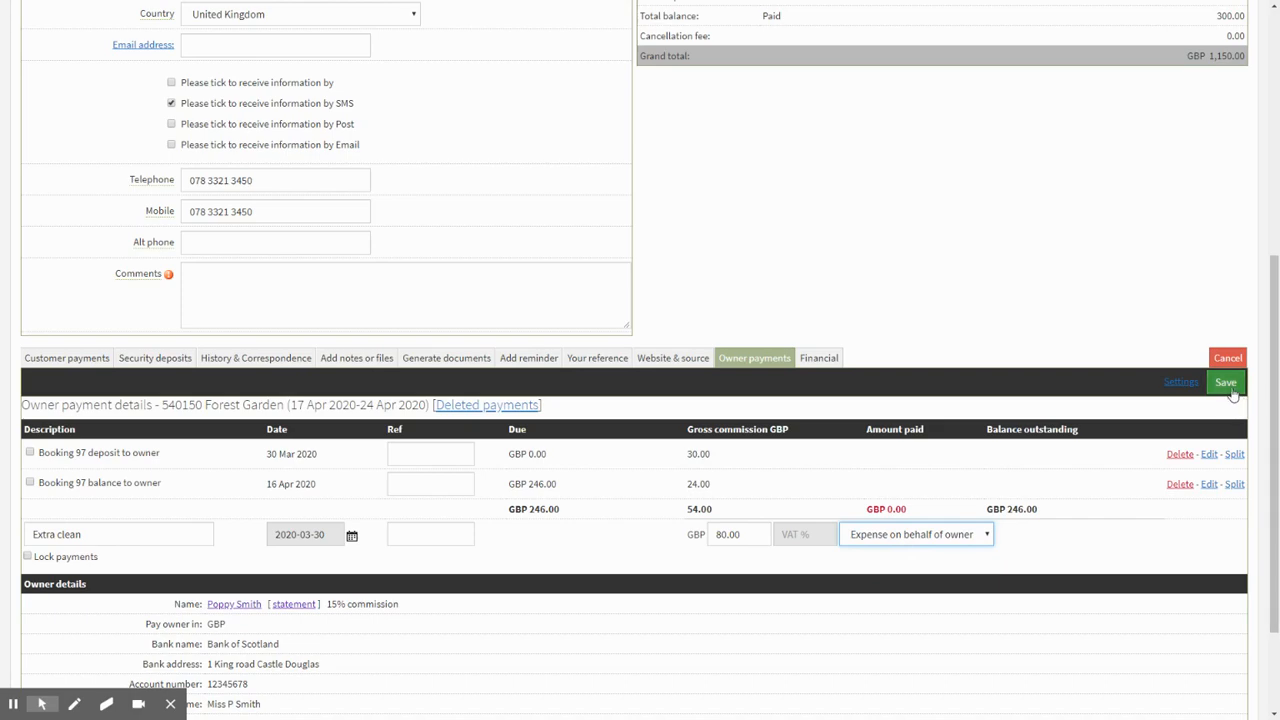
left_click(1230, 388)
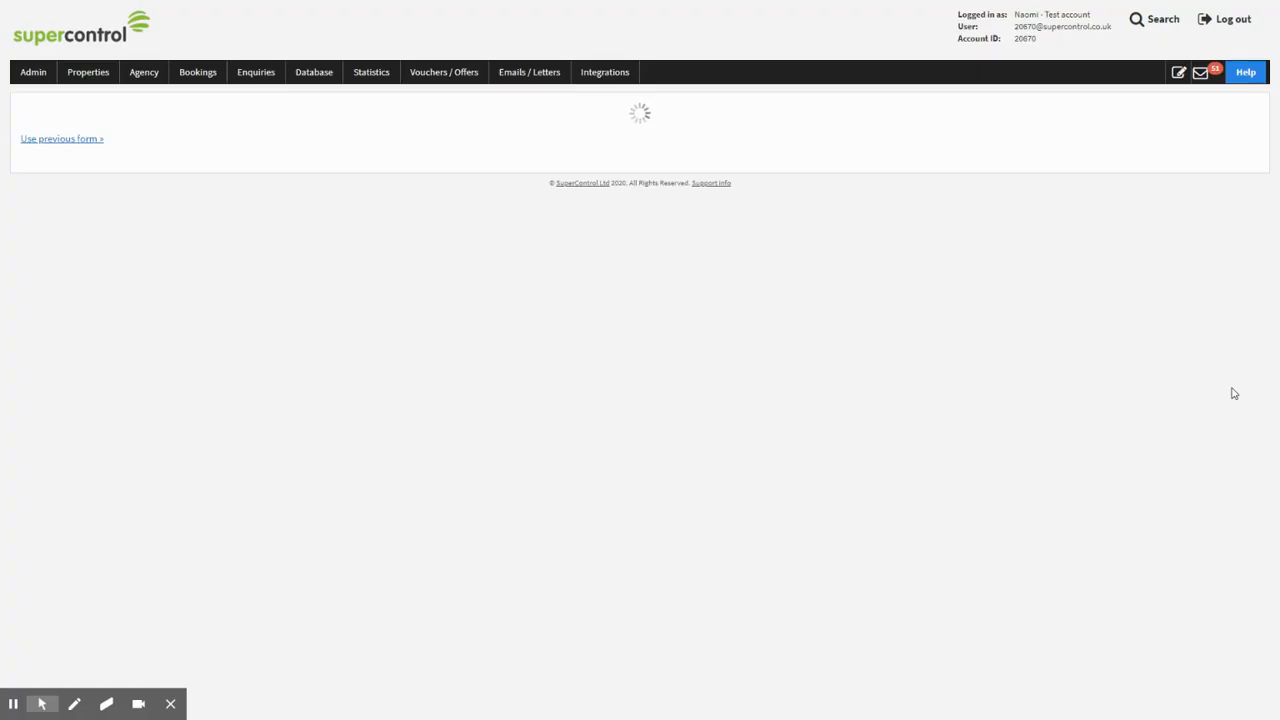
Edit the Extra clean payment, setting the caption to "Extra clean charge booking 97" and the supplier to Sunshine cleaning company, and save it.
scroll(621, 491, "down", 2)
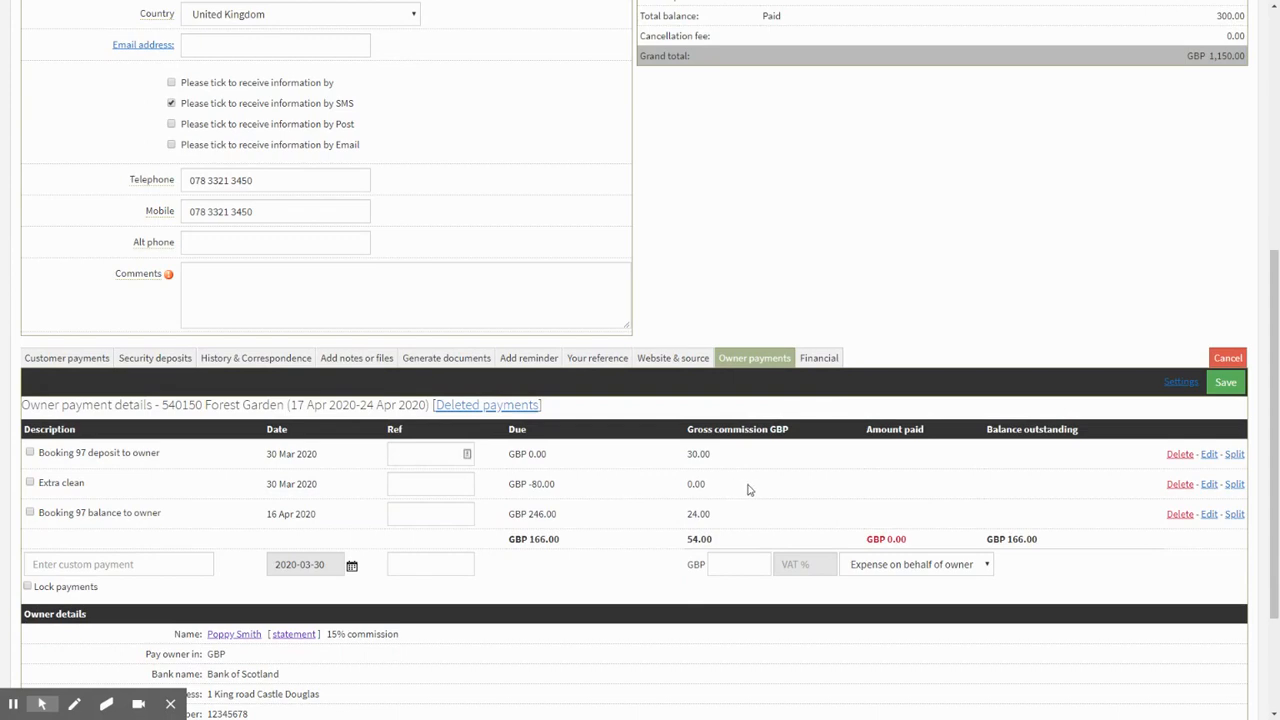
left_click(1208, 486)
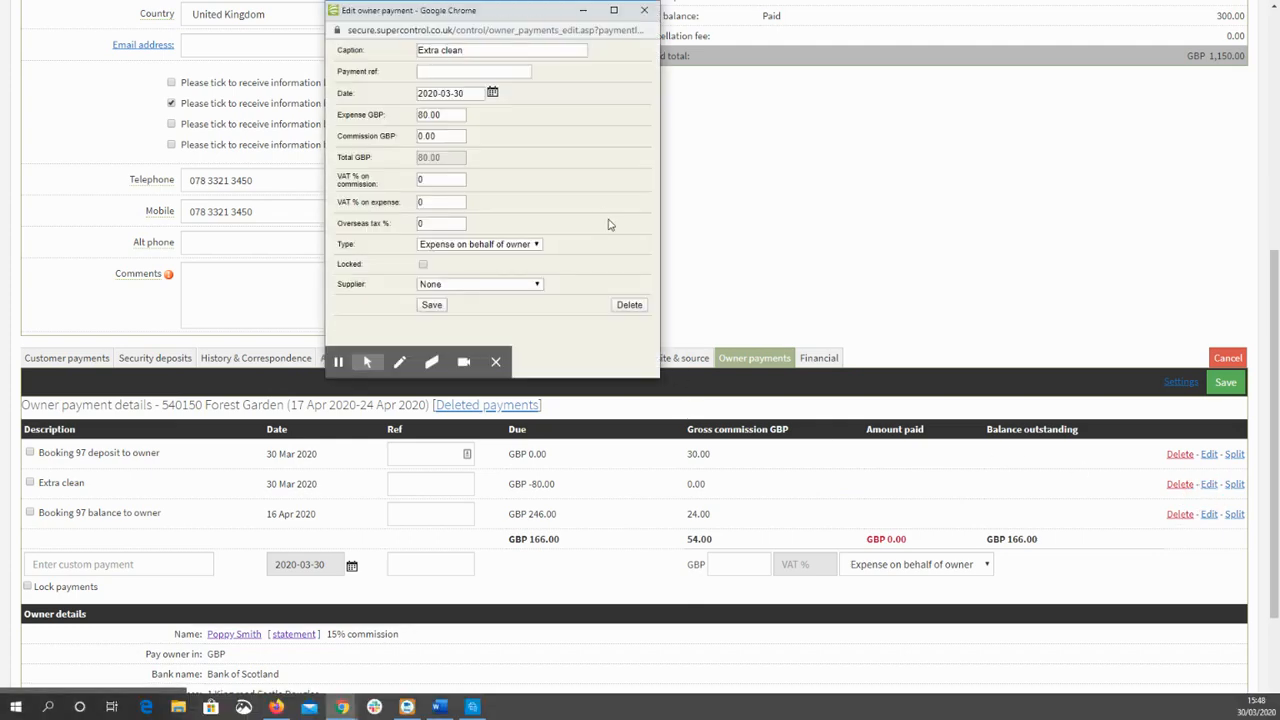
left_click(503, 48)
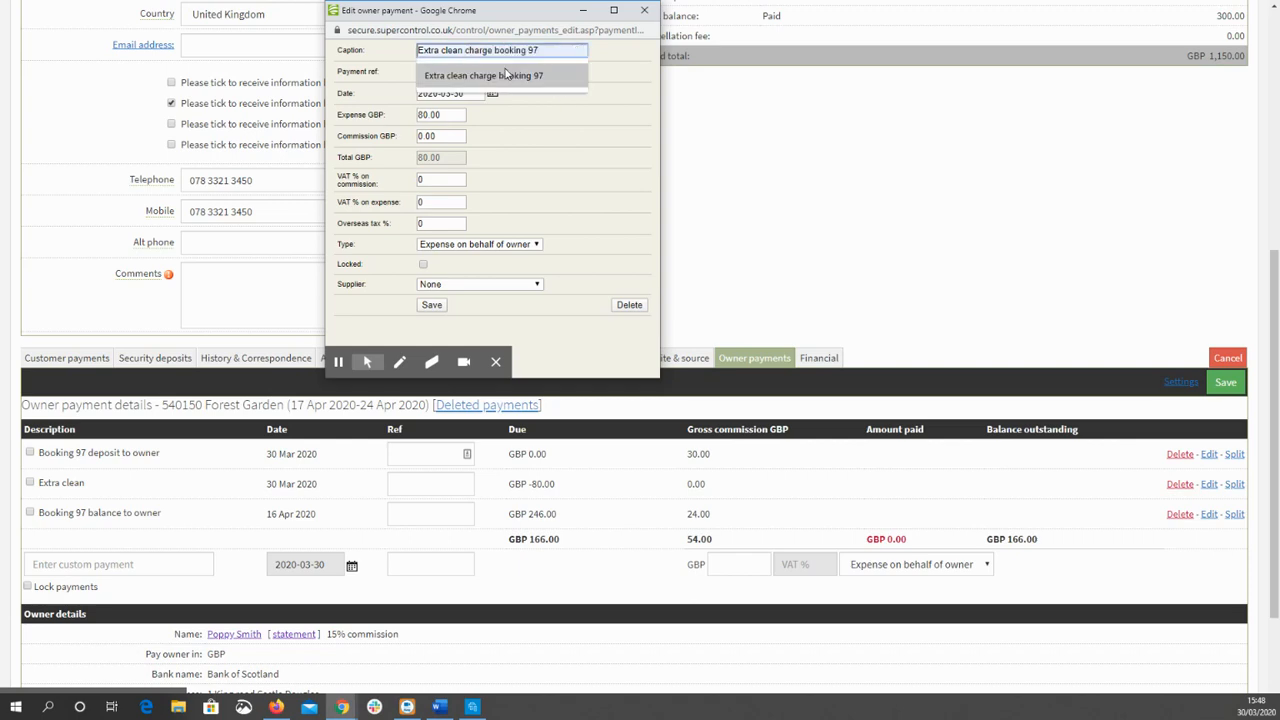
left_click(507, 75)
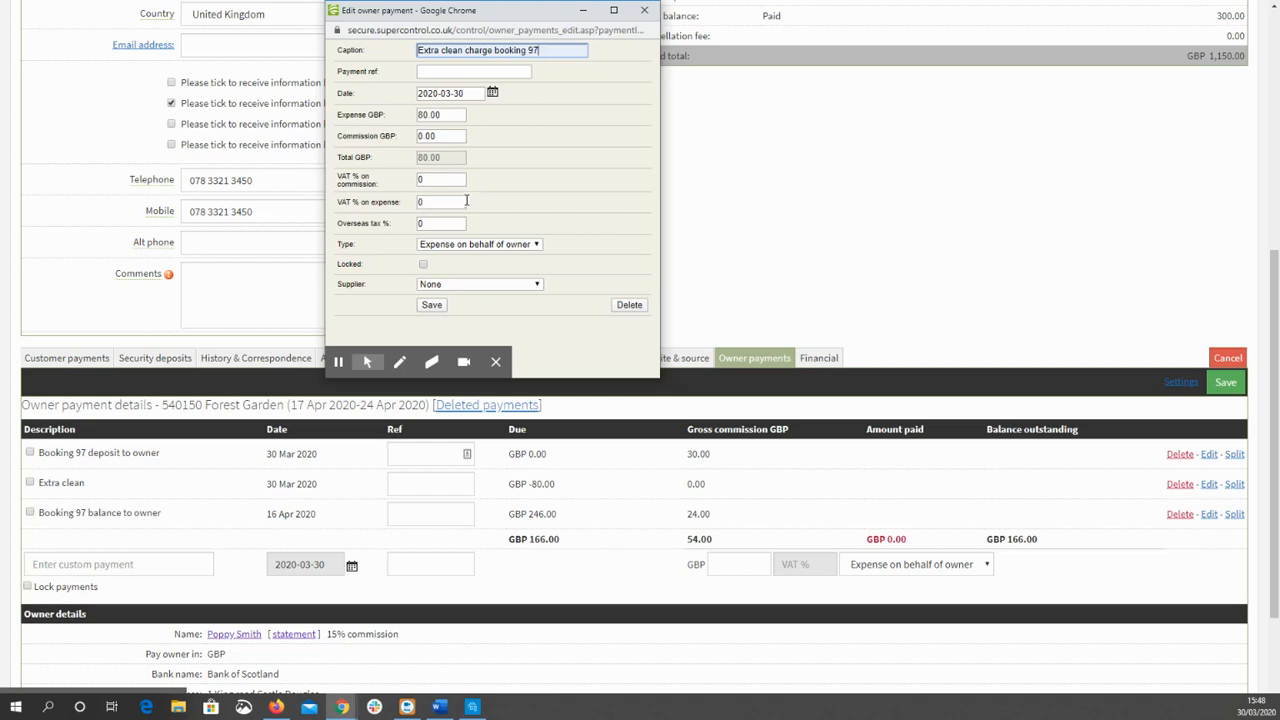
left_click(452, 285)
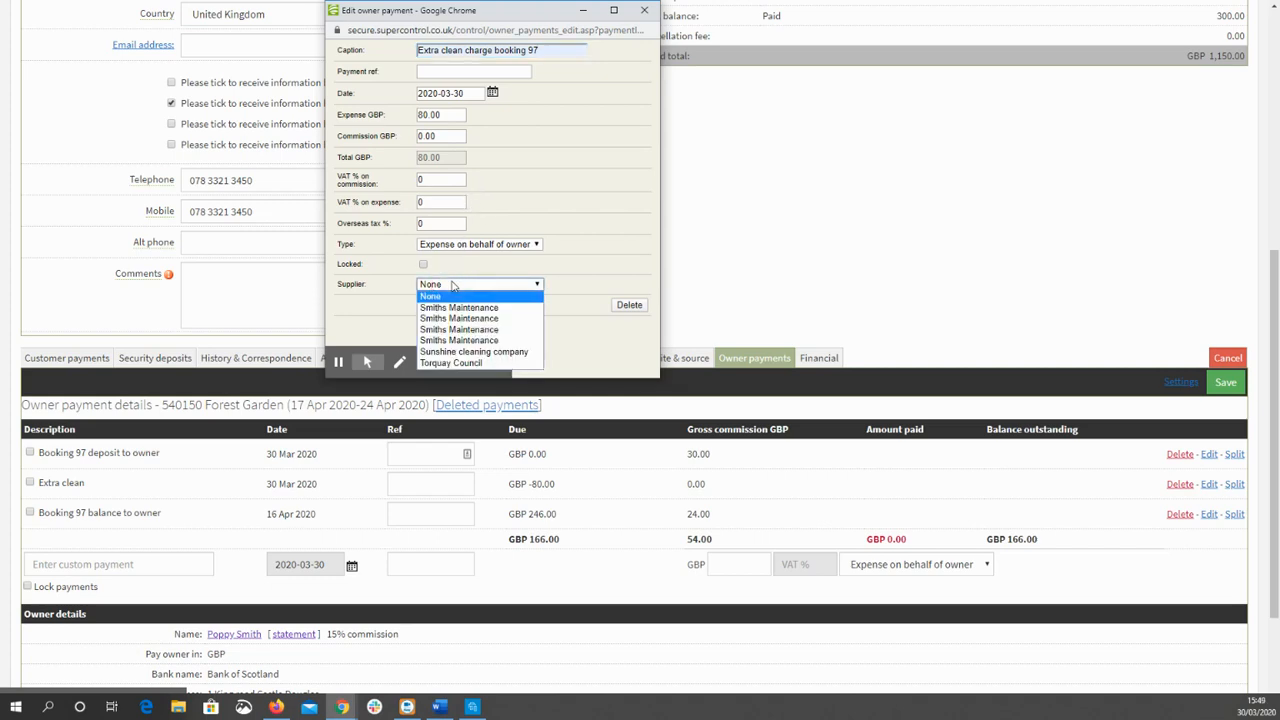
left_click(472, 352)
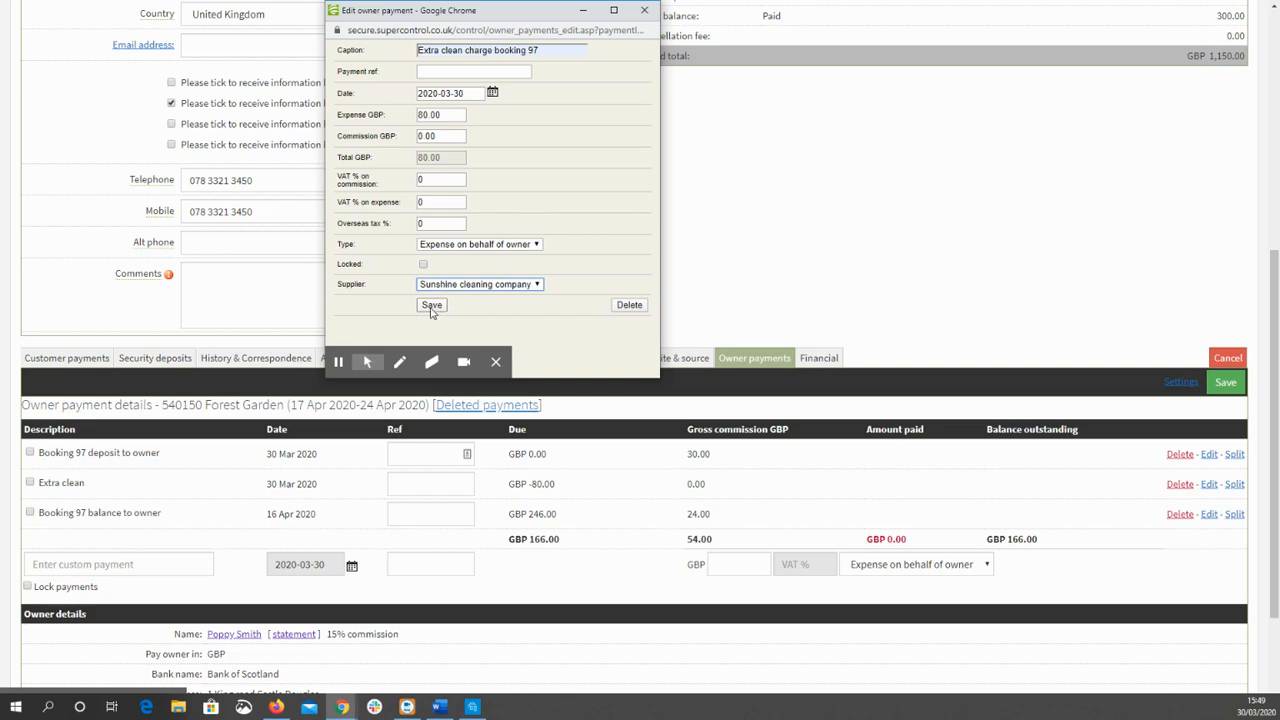
left_click(431, 306)
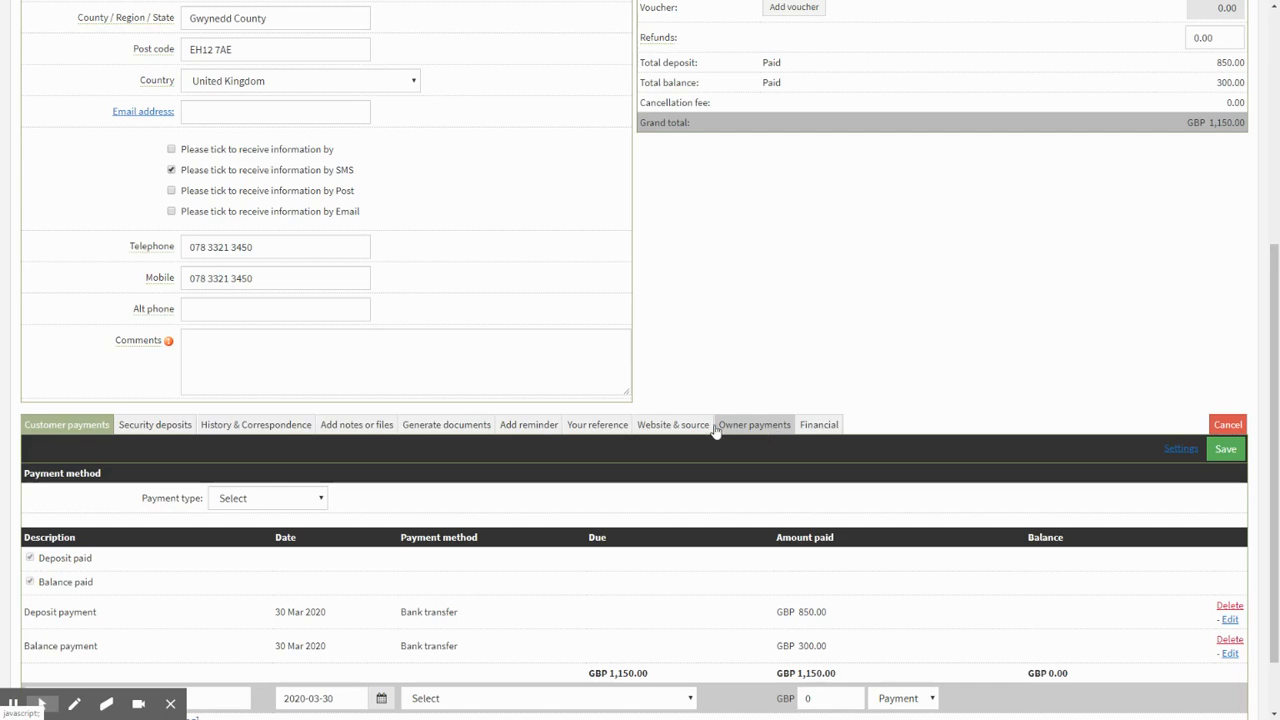
Reopen the booking's owner payments and review the edited expense entry and the owner details.
left_click(756, 430)
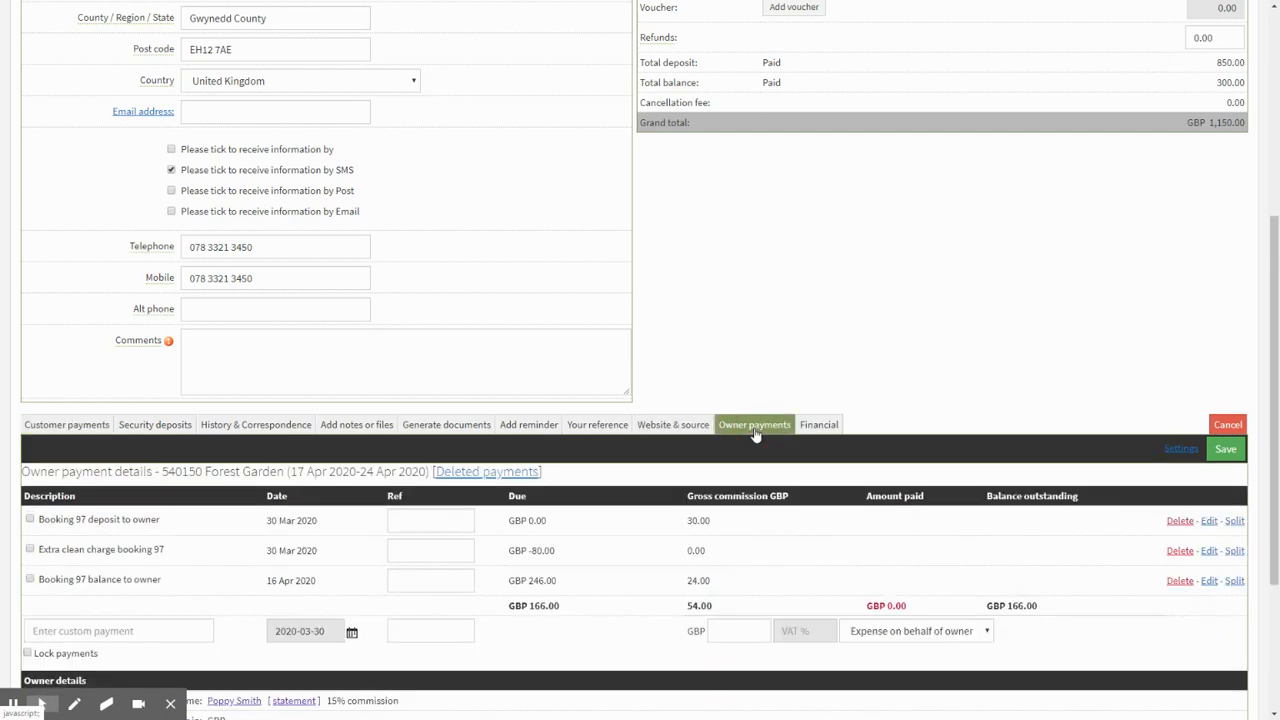
scroll(756, 430, "down", 2)
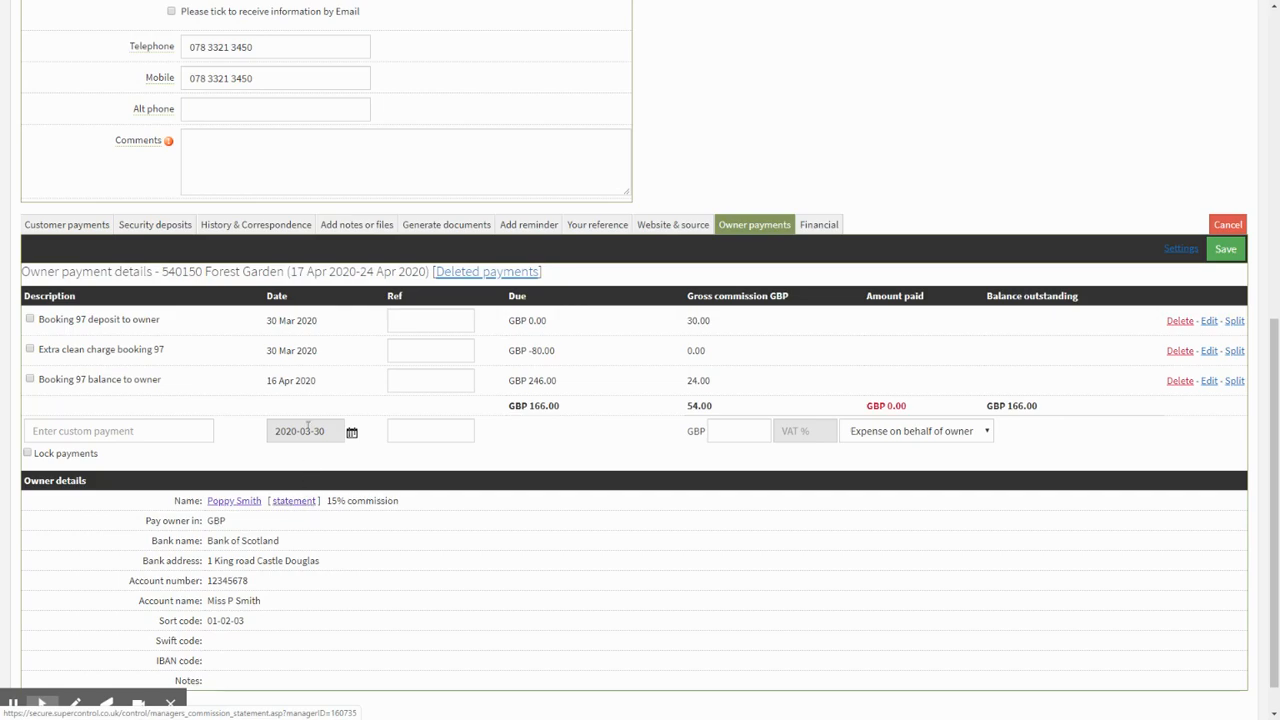
scroll(286, 380, "up", 6)
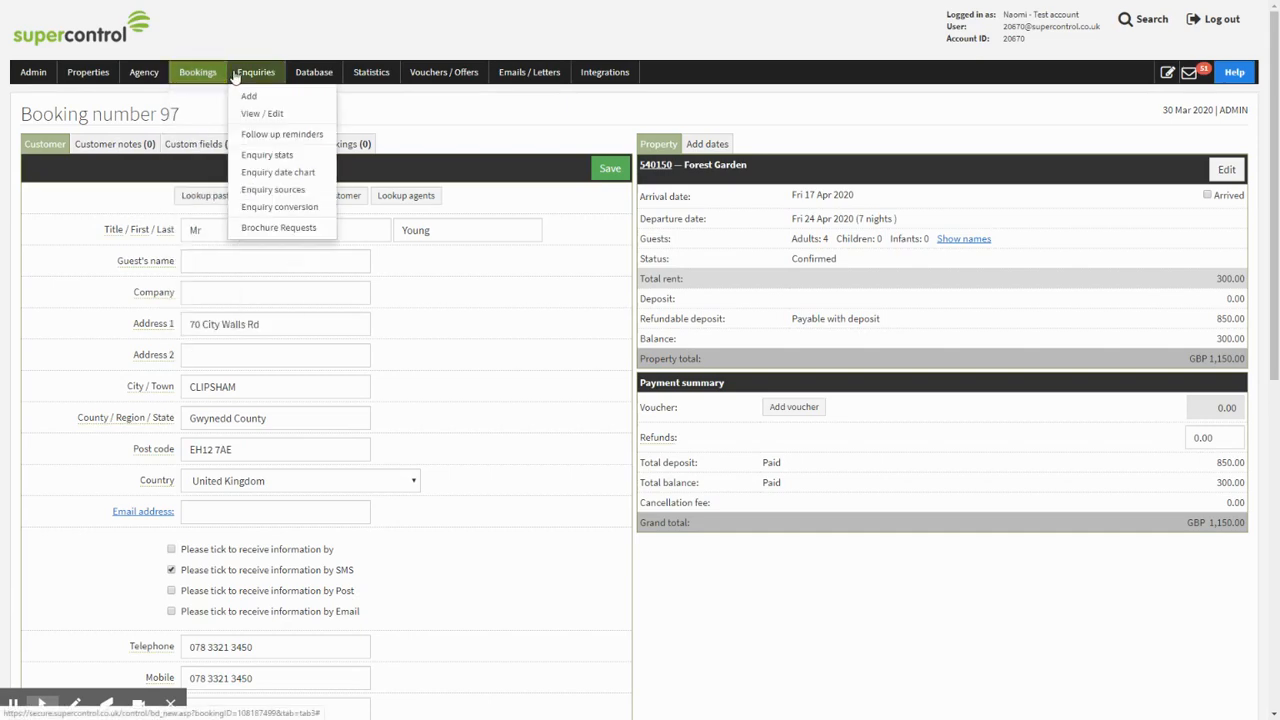
Open the commission statement of the owner of Forest Garden and The Oaktree from the owner commission list.
mouse_move(143, 72)
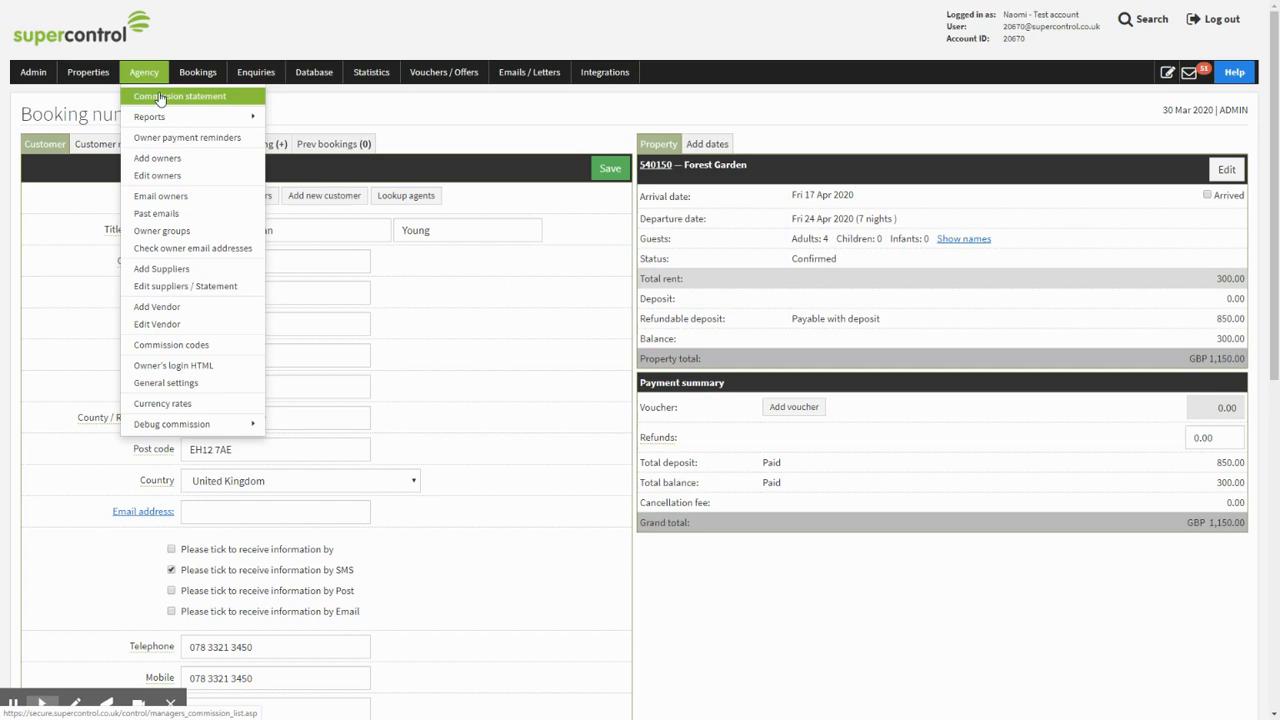
left_click(160, 97)
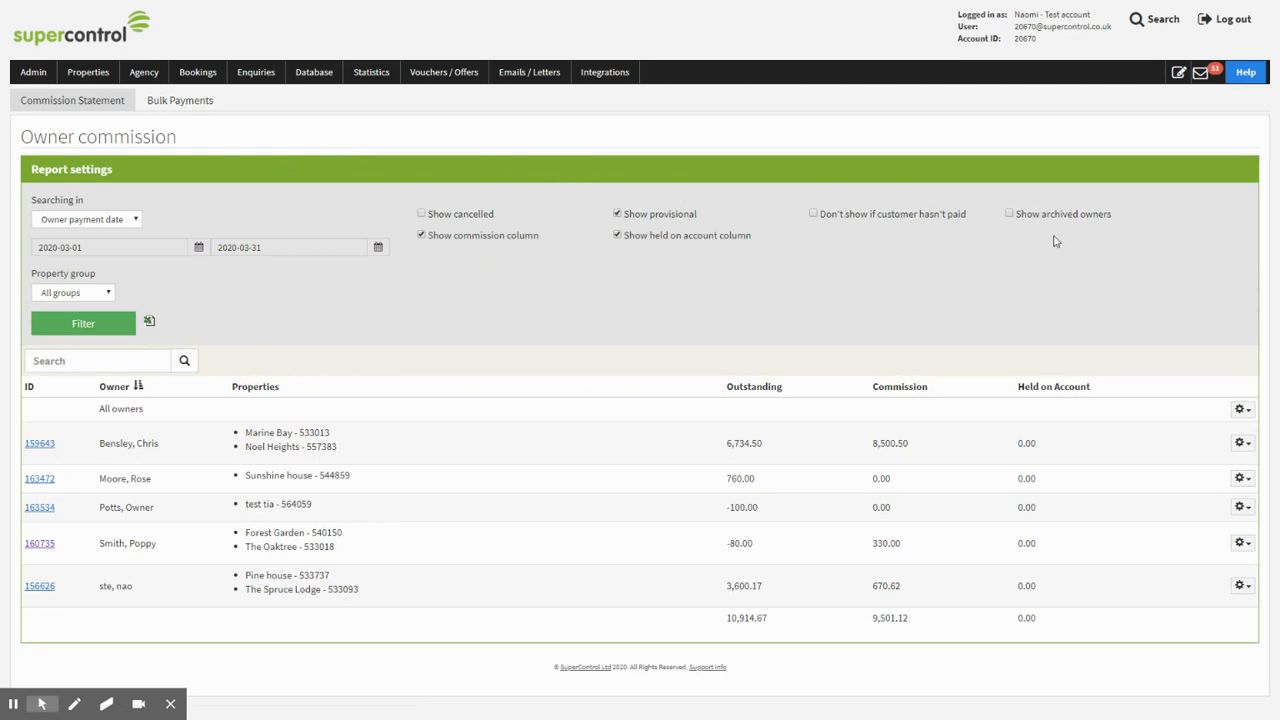
left_click(1240, 545)
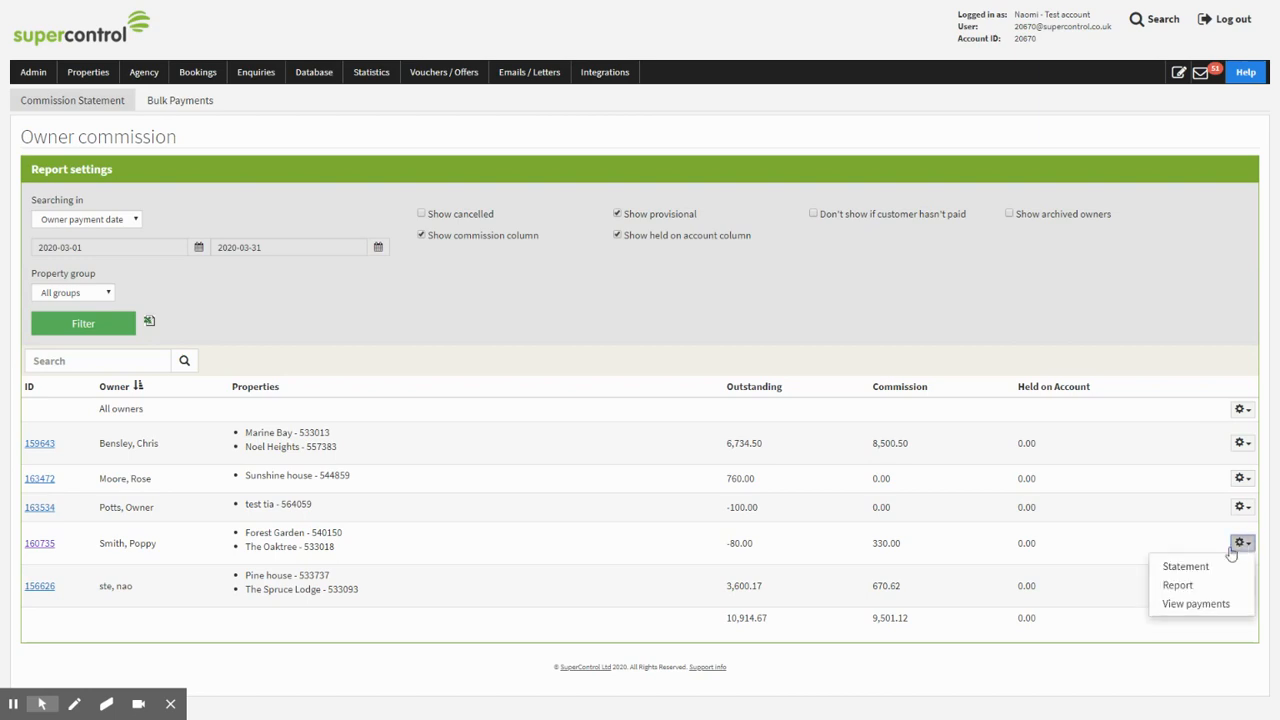
left_click(1185, 566)
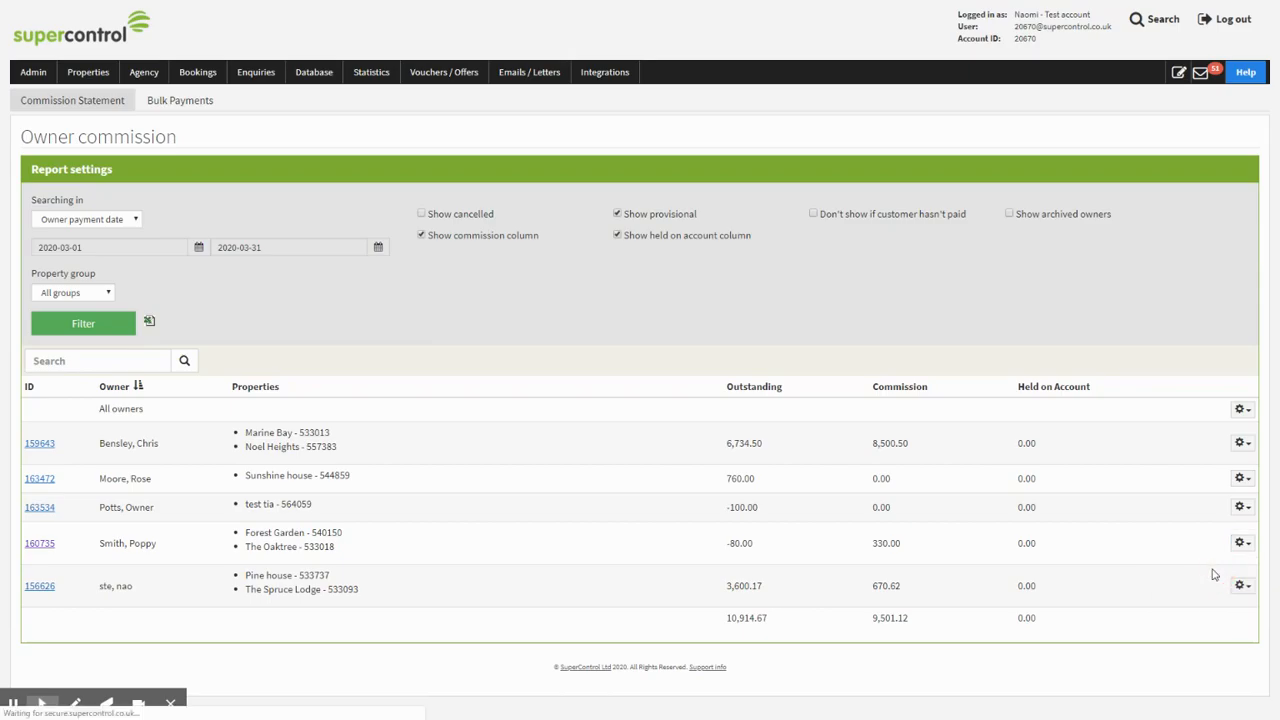
Enter a GBP 100.00 expense on behalf of owner in the payment record, with Smiths Maintenance as supplier.
scroll(870, 178, "down", 2)
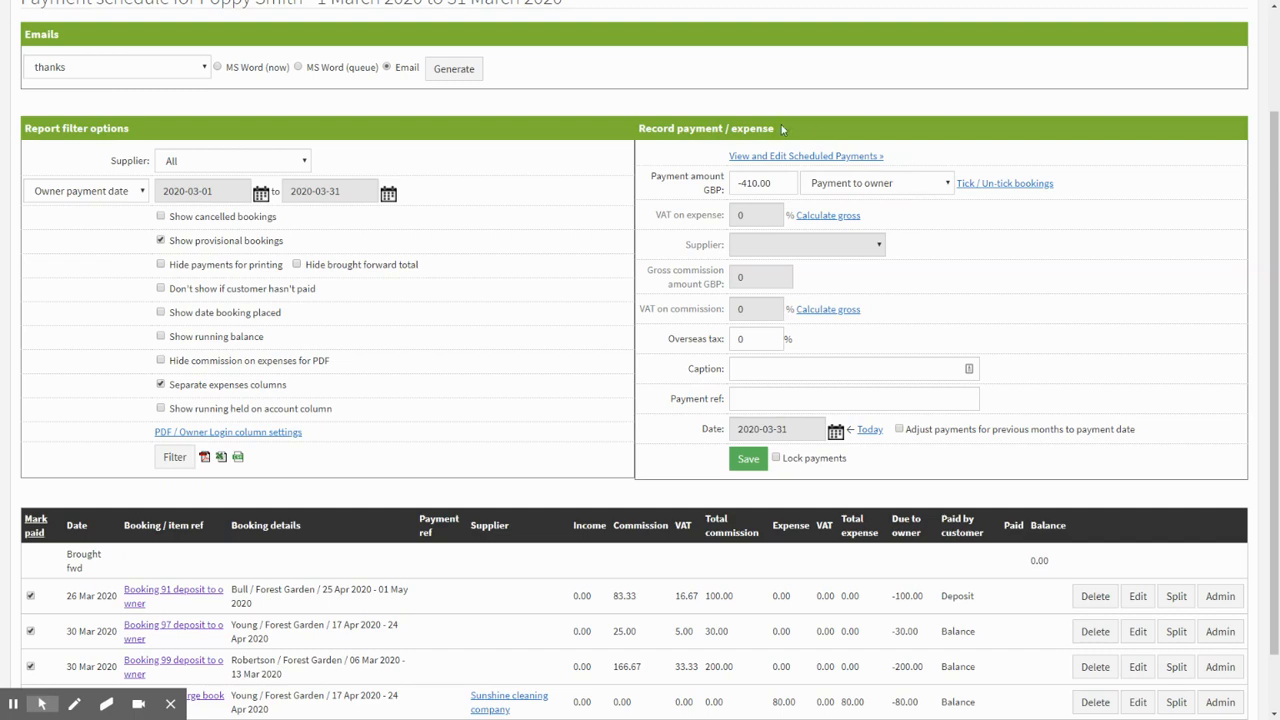
left_click(888, 189)
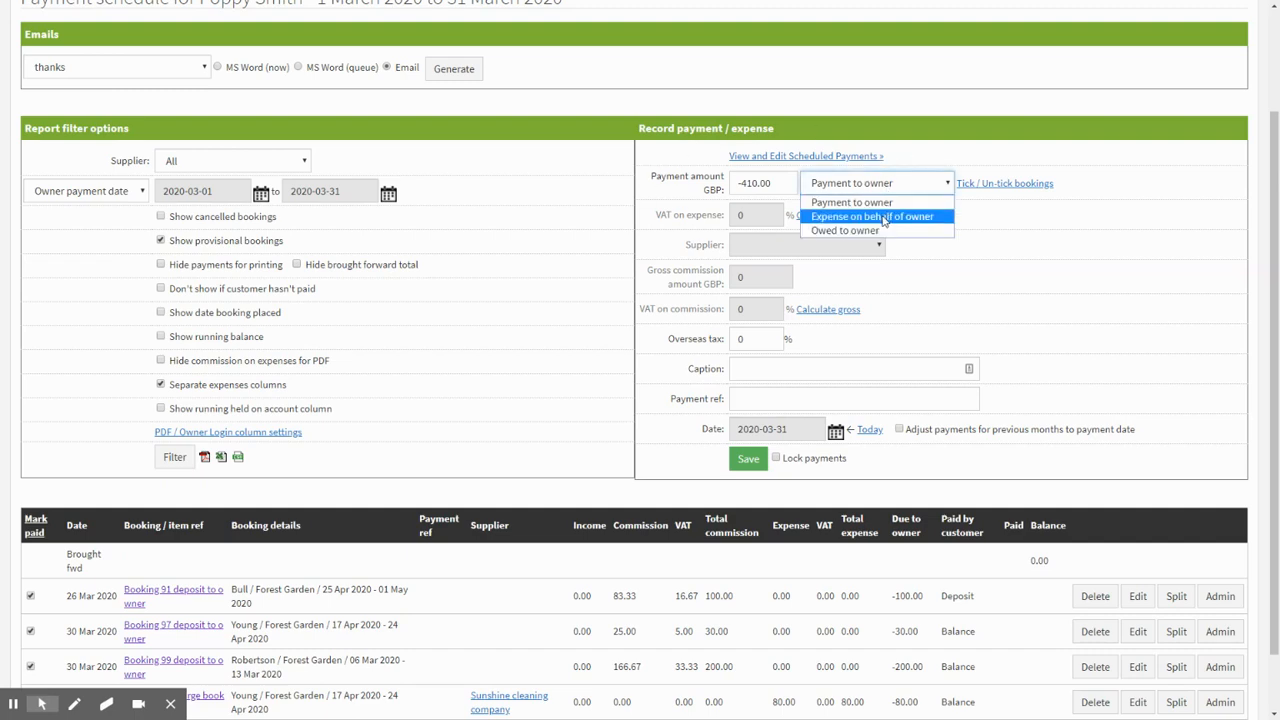
left_click(884, 217)
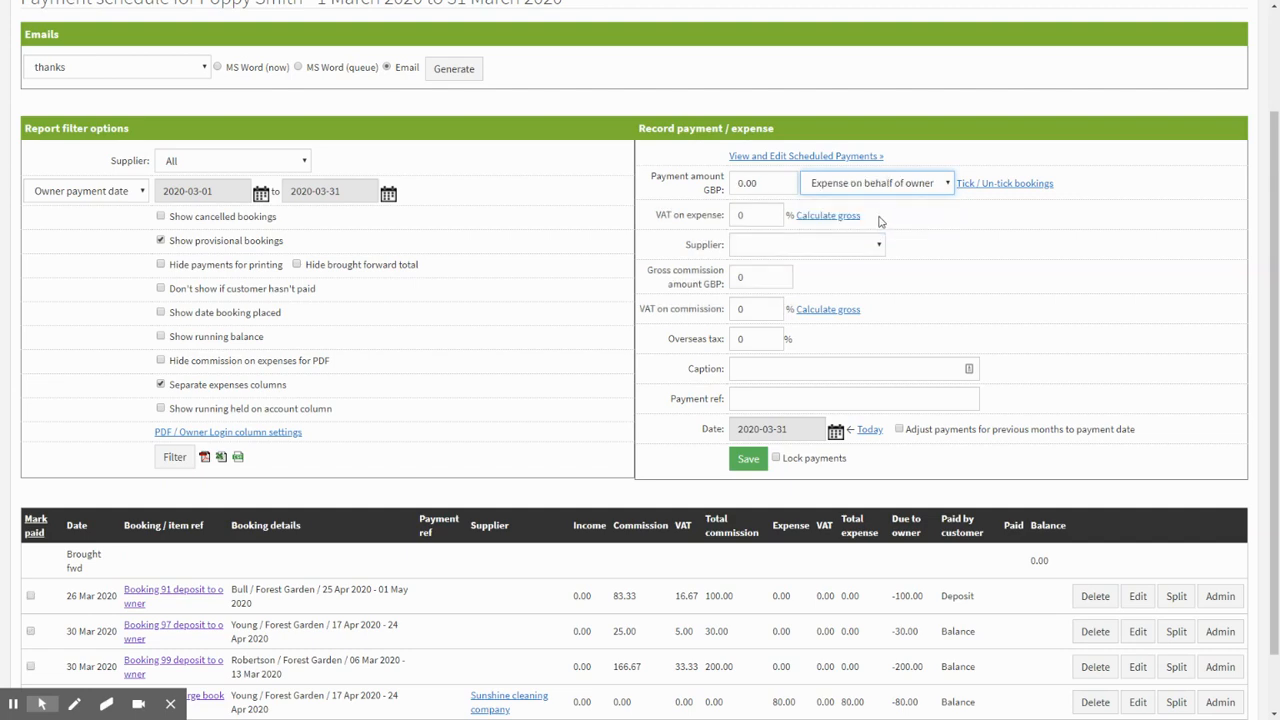
double_click(749, 183)
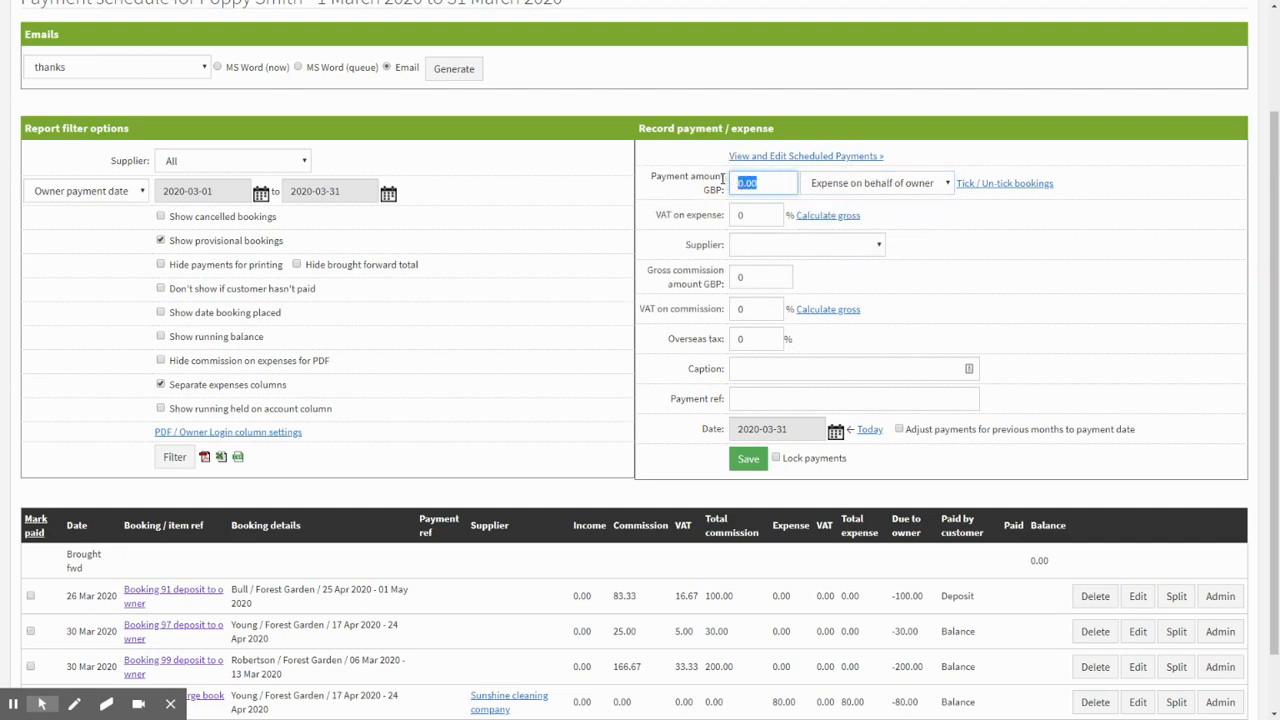
type("100.00")
left_click(757, 248)
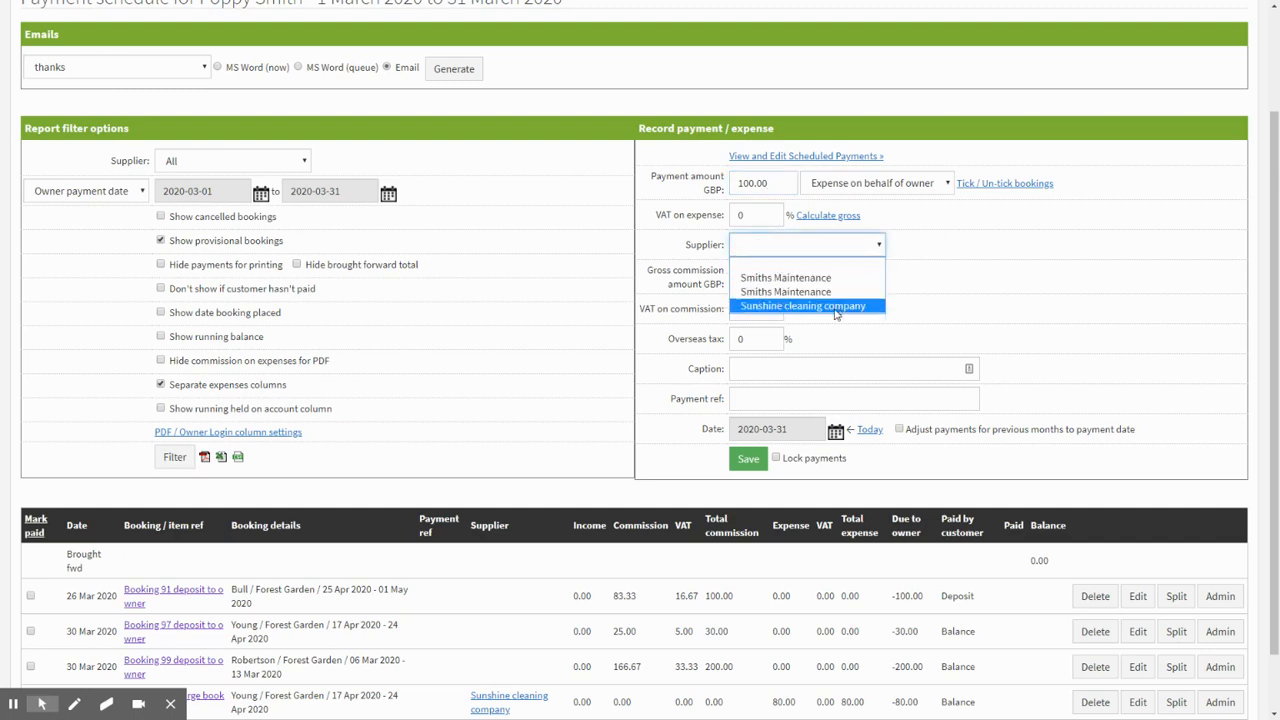
left_click(810, 291)
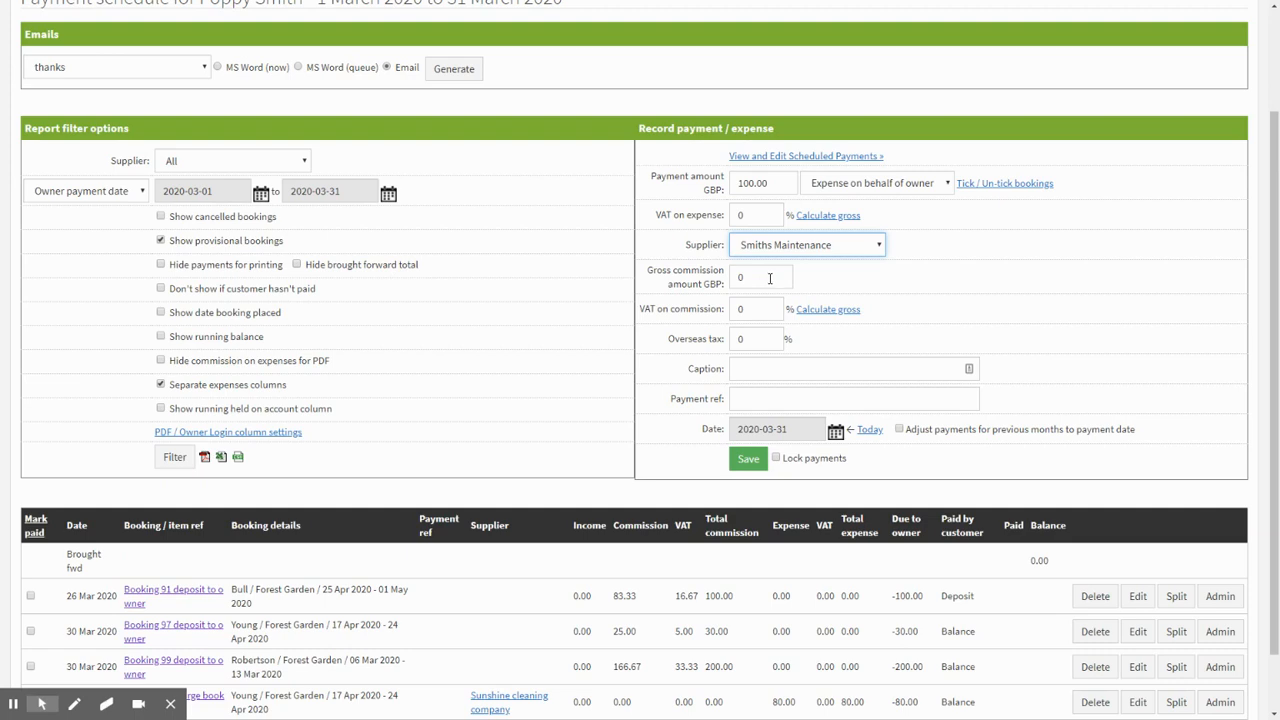
Caption the expense "Plumber call out", date it 2020-03-15 and save it.
left_click(778, 368)
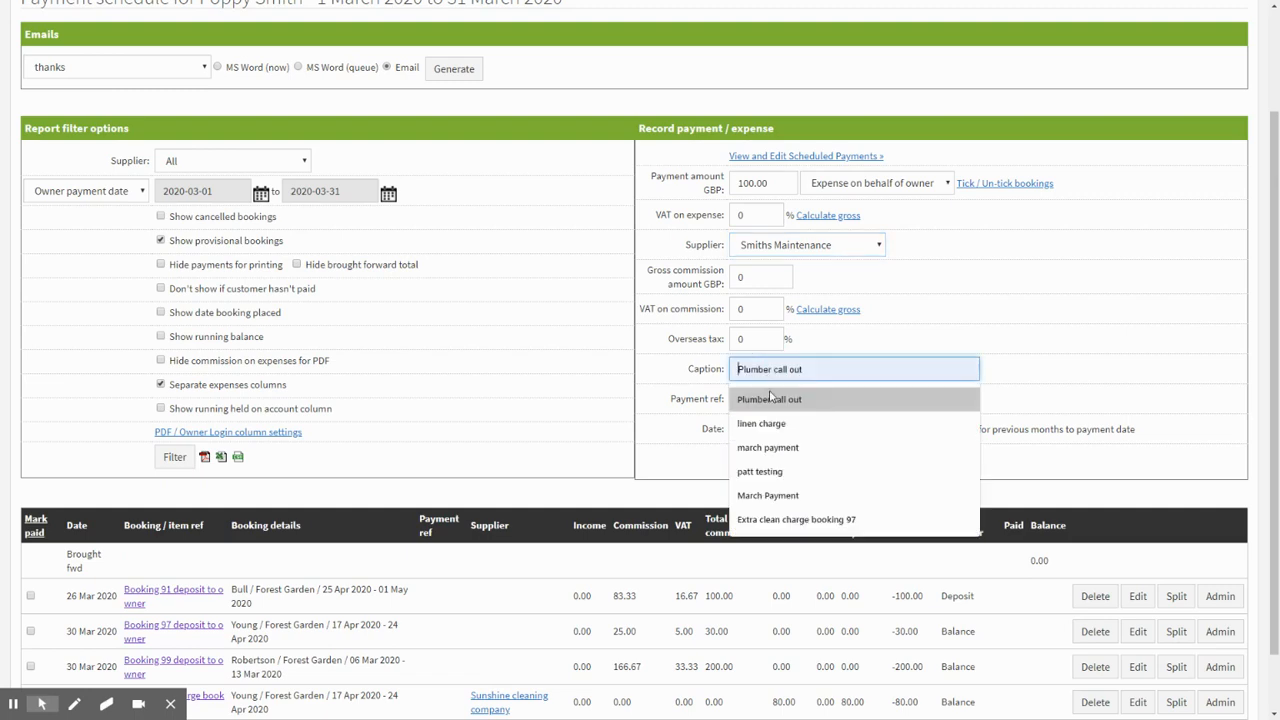
left_click(770, 398)
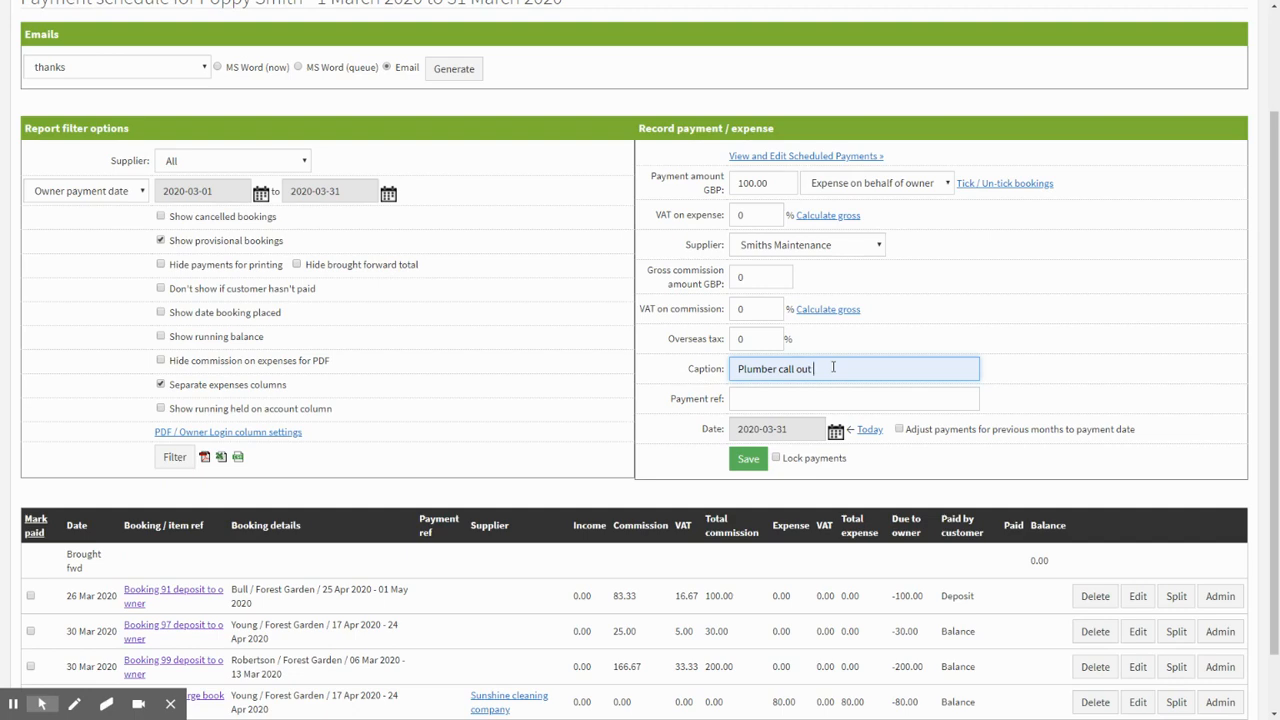
left_click(836, 433)
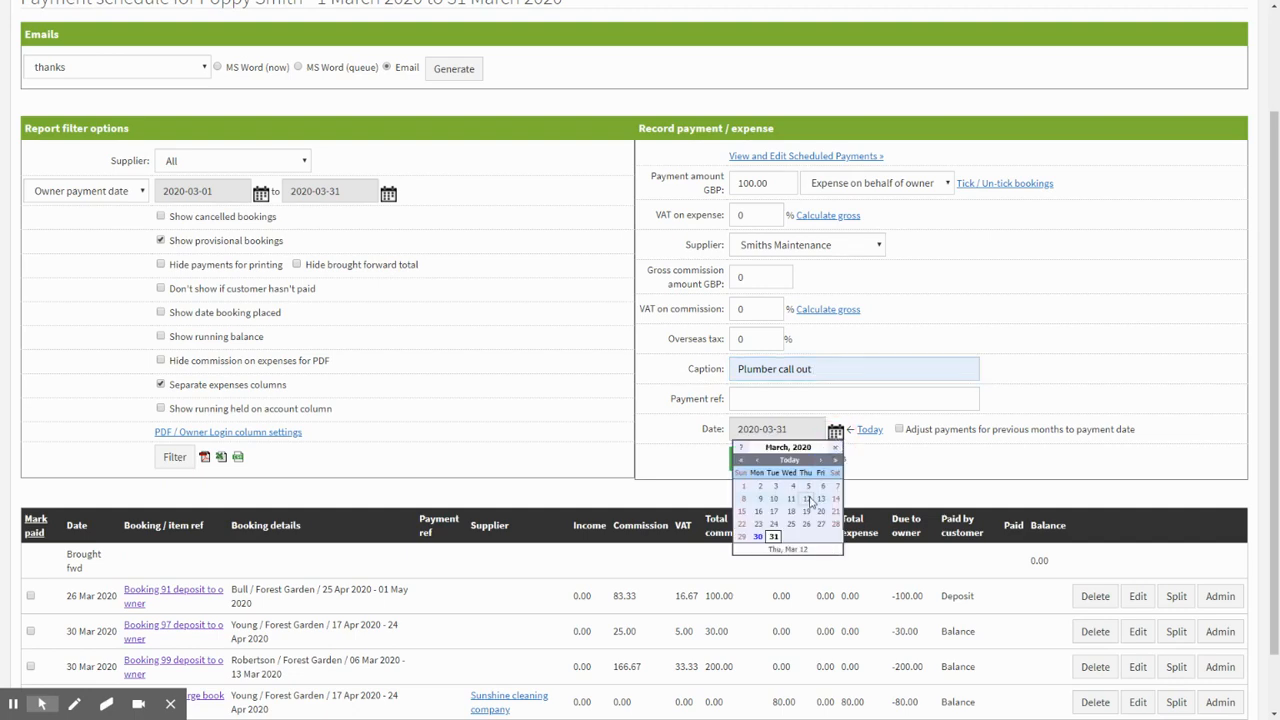
left_click(742, 511)
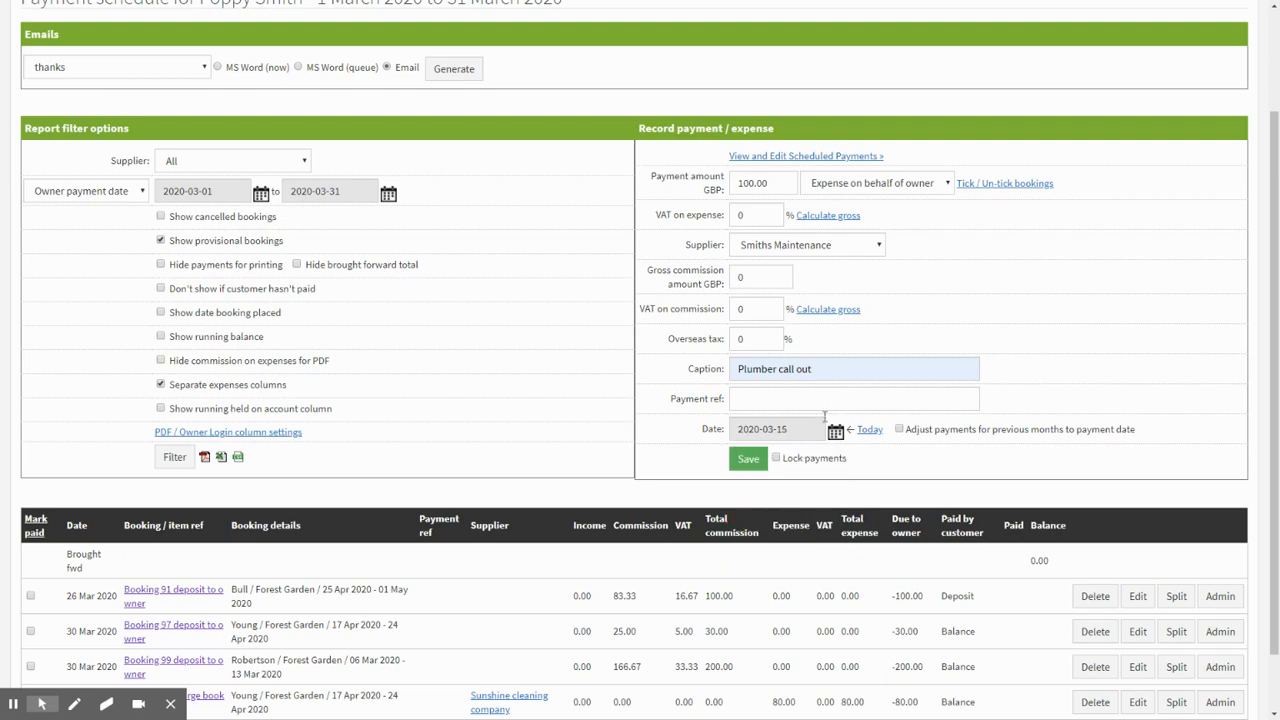
left_click(757, 467)
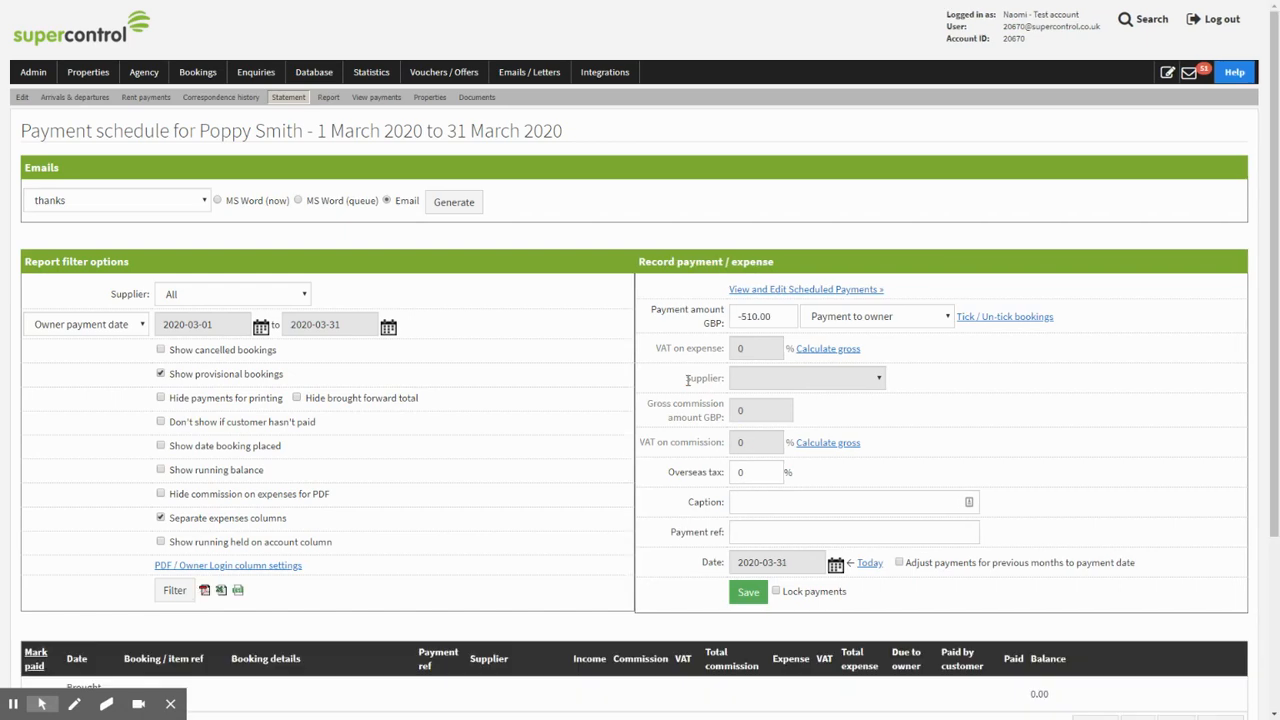
Reopen the commission statement of the owner of Forest Garden and The Oaktree from the owner commission list.
scroll(687, 378, "down", 3)
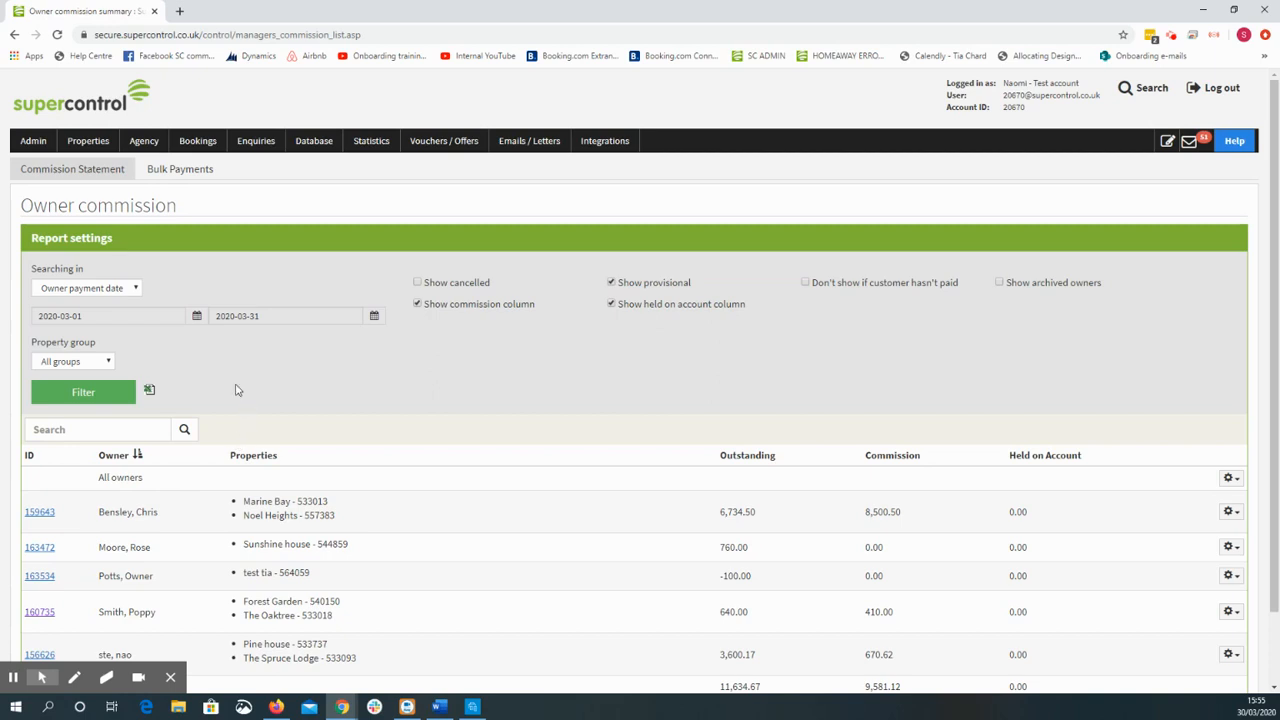
mouse_move(144, 142)
scroll(1222, 352, "down", 1)
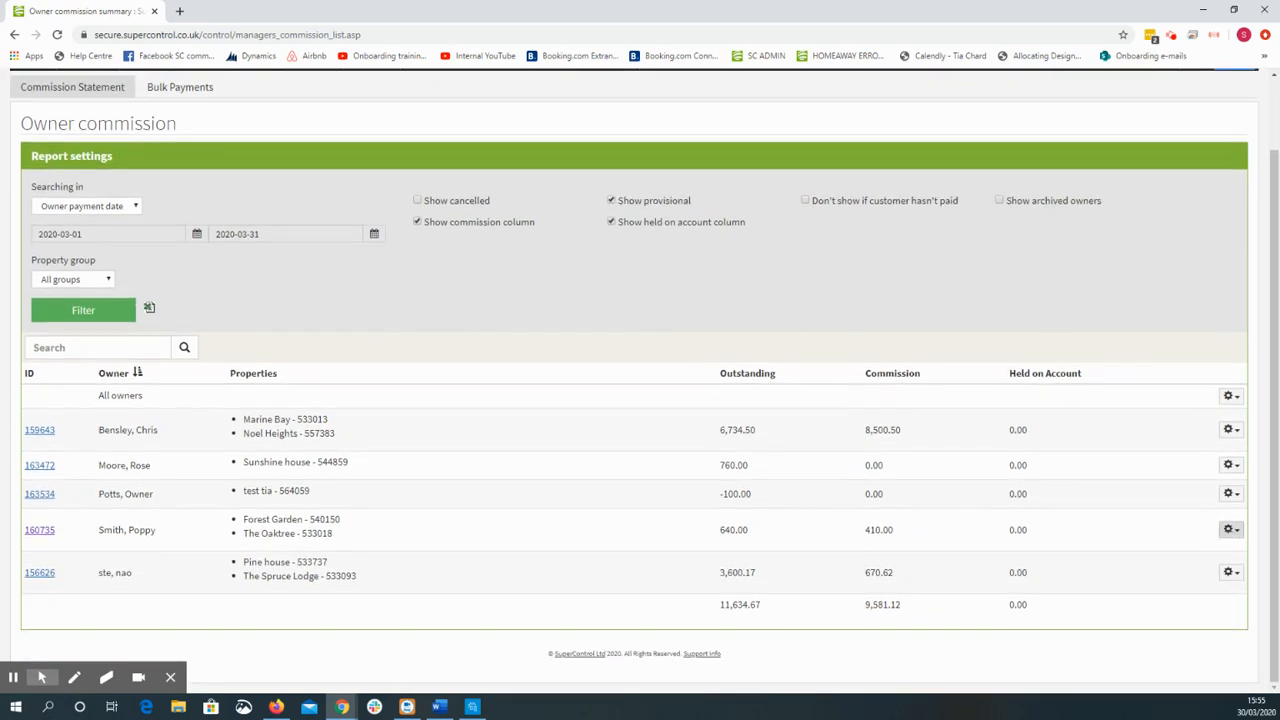
left_click(1228, 530)
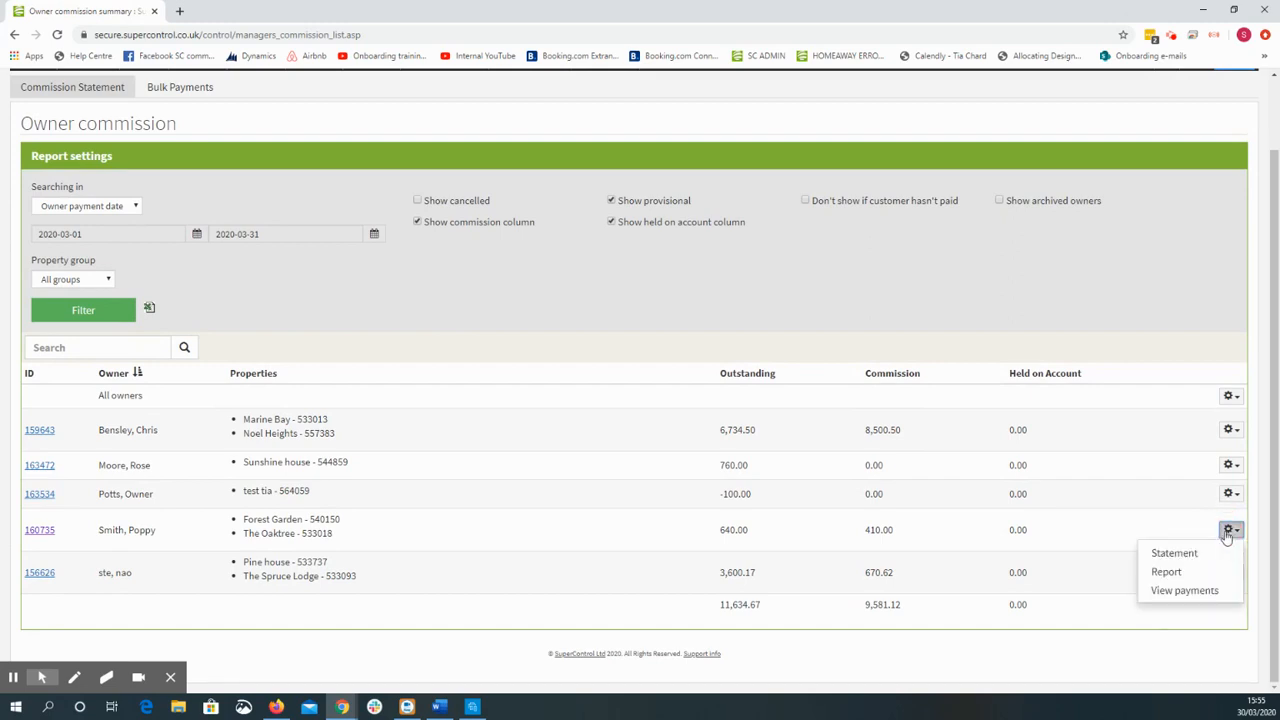
left_click(1174, 553)
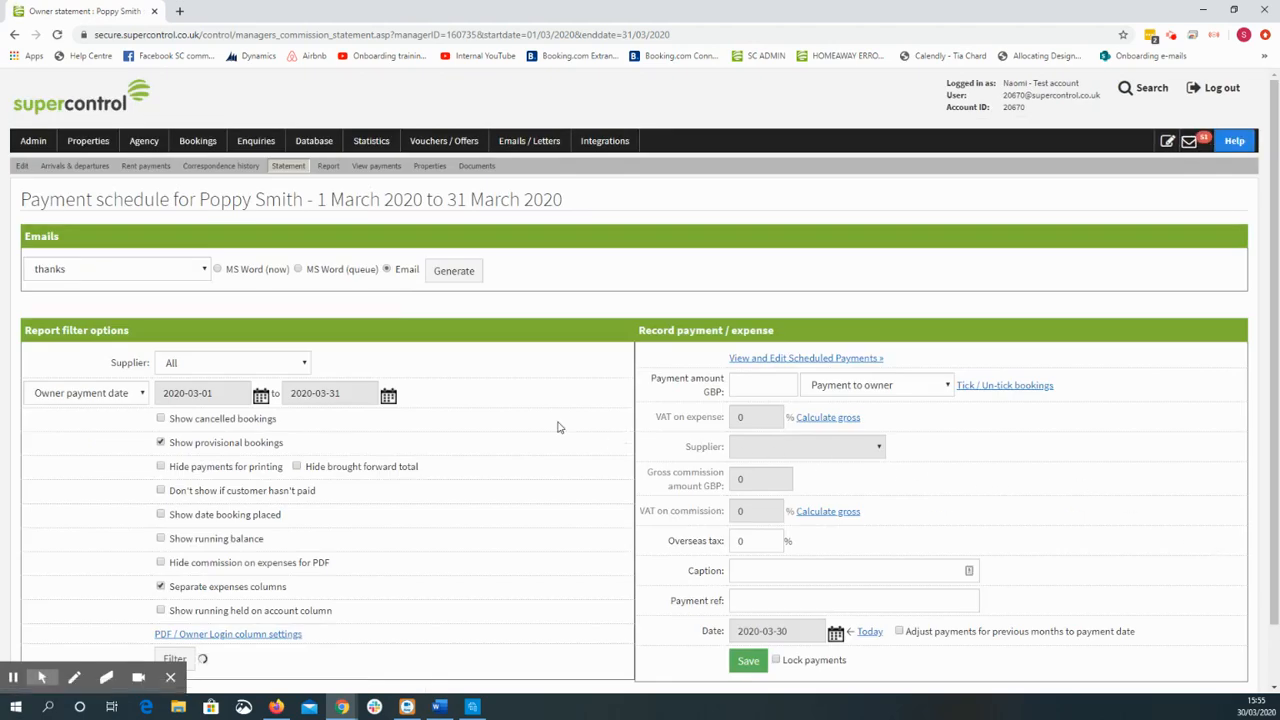
Review the statement's date filter choices and the brought forward row with its balance.
scroll(522, 416, "down", 1)
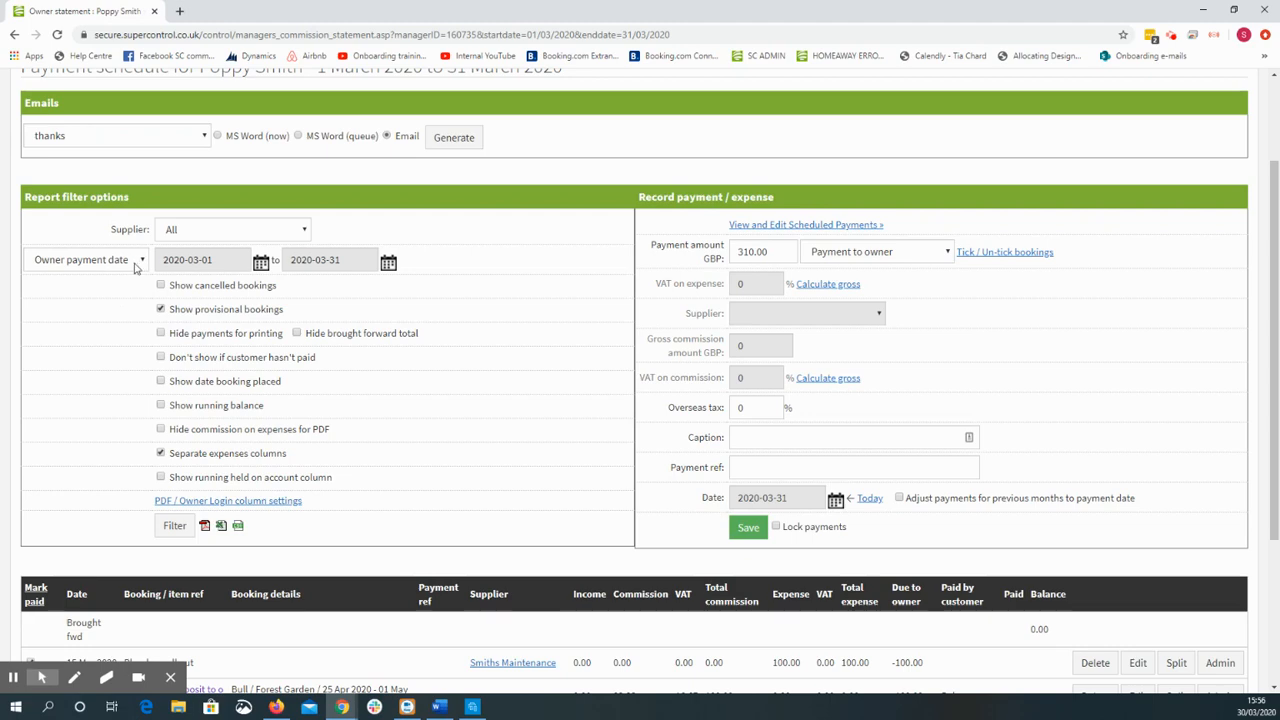
left_click(134, 263)
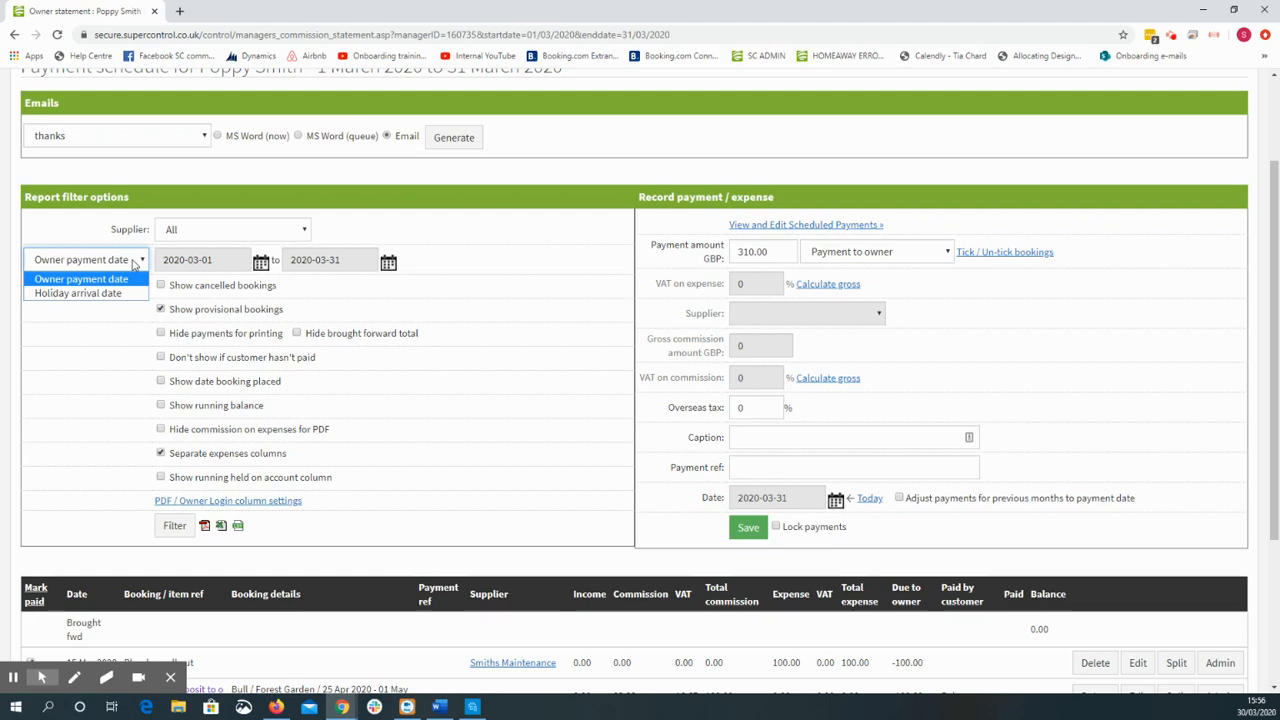
left_click(114, 316)
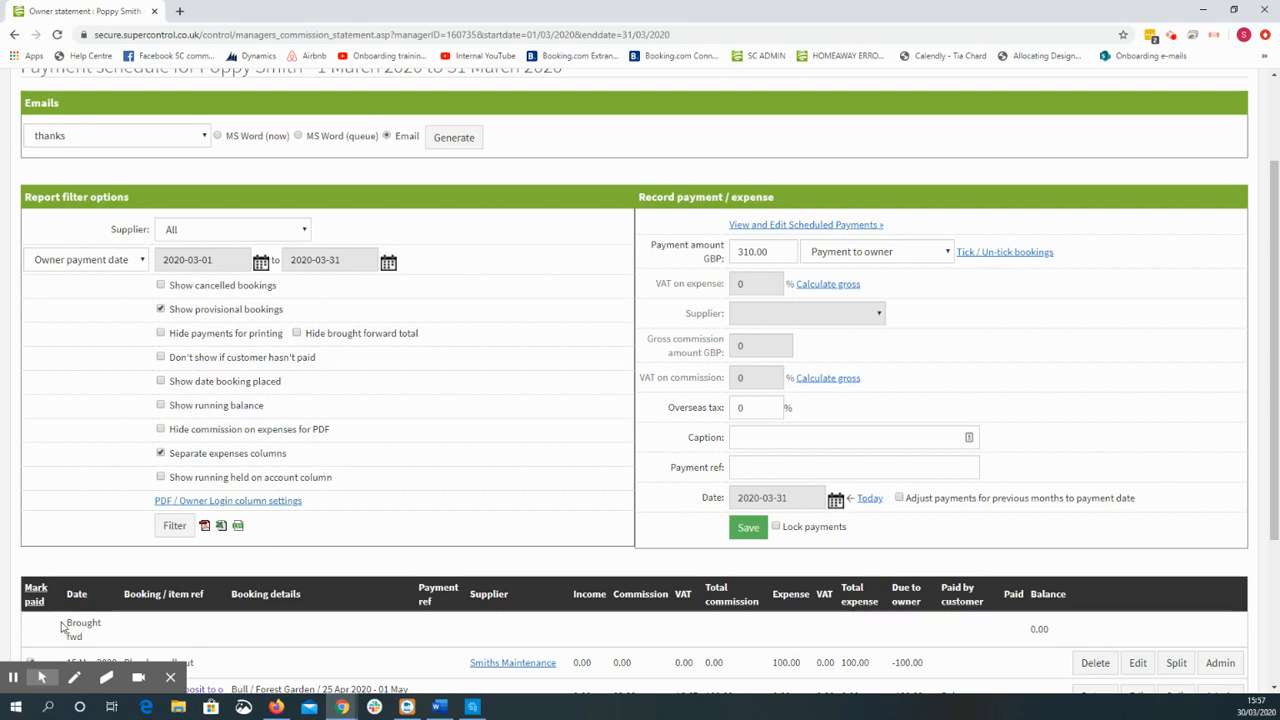
left_click_drag(62, 624, 93, 641)
left_click_drag(1050, 628, 1024, 632)
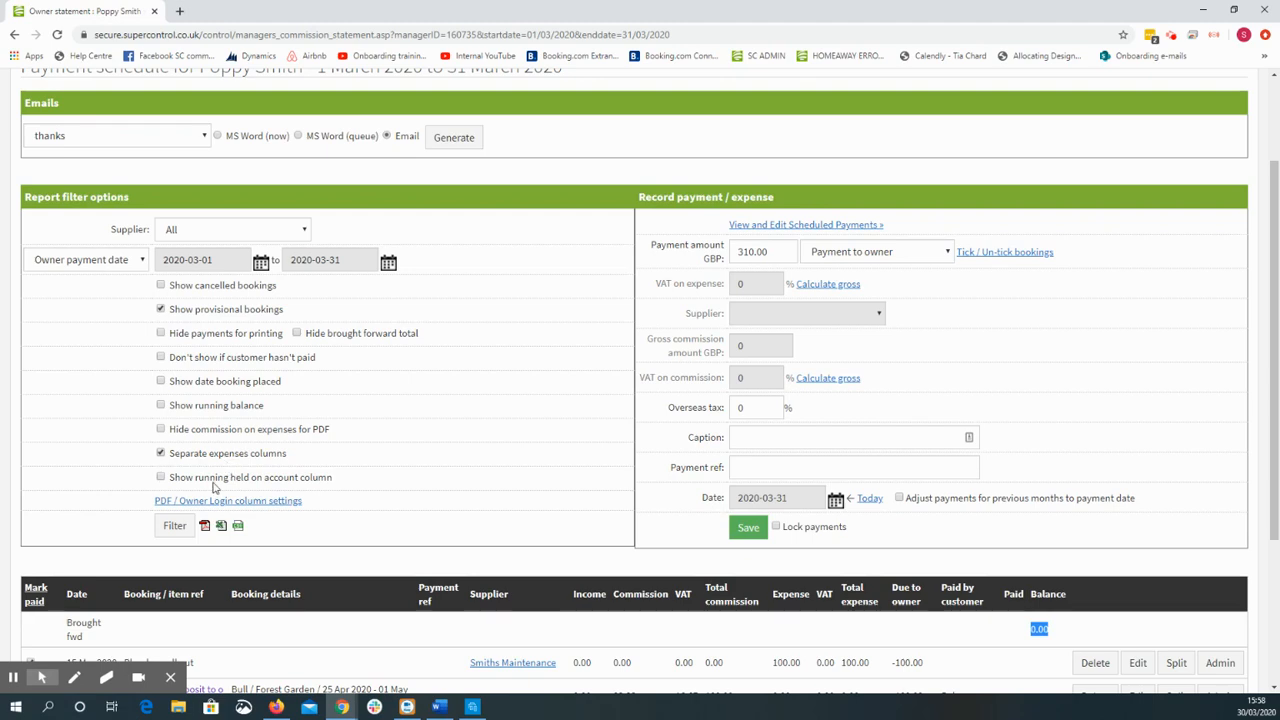
Review the columns that can be hidden in the PDF / Owner Login column settings, then close them without changes.
left_click(281, 507)
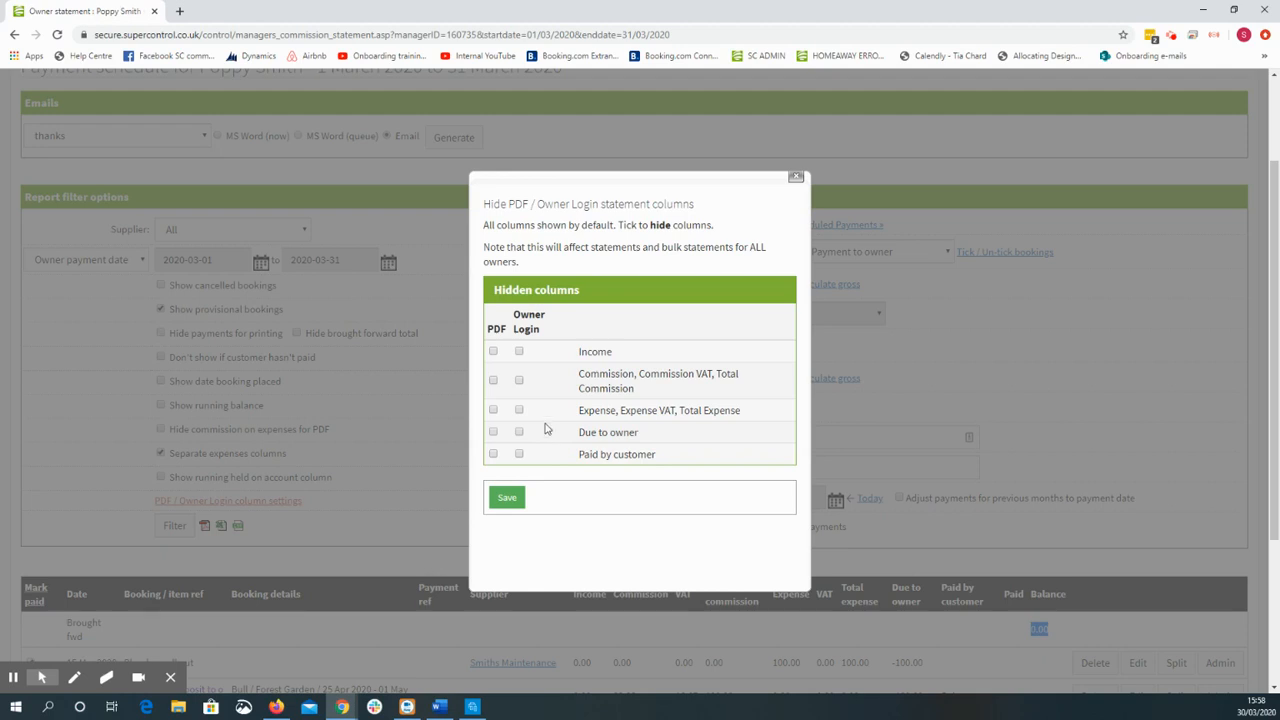
left_click_drag(577, 352, 656, 455)
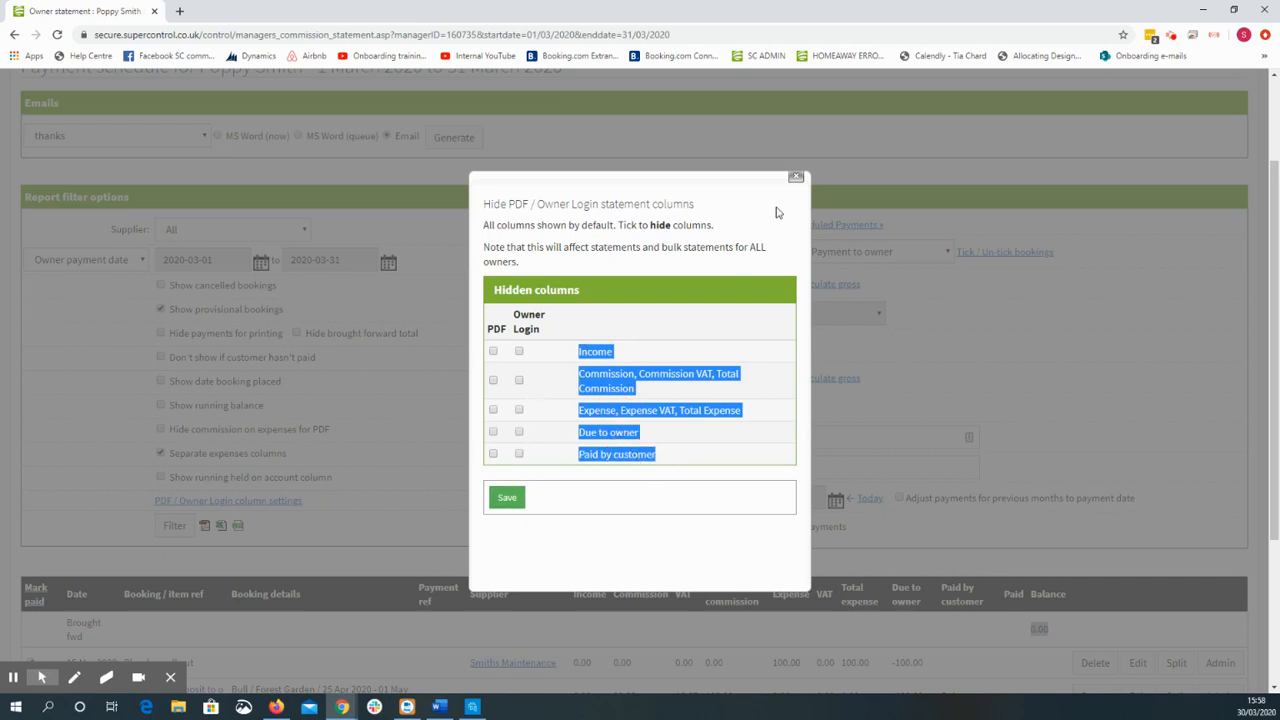
left_click(795, 180)
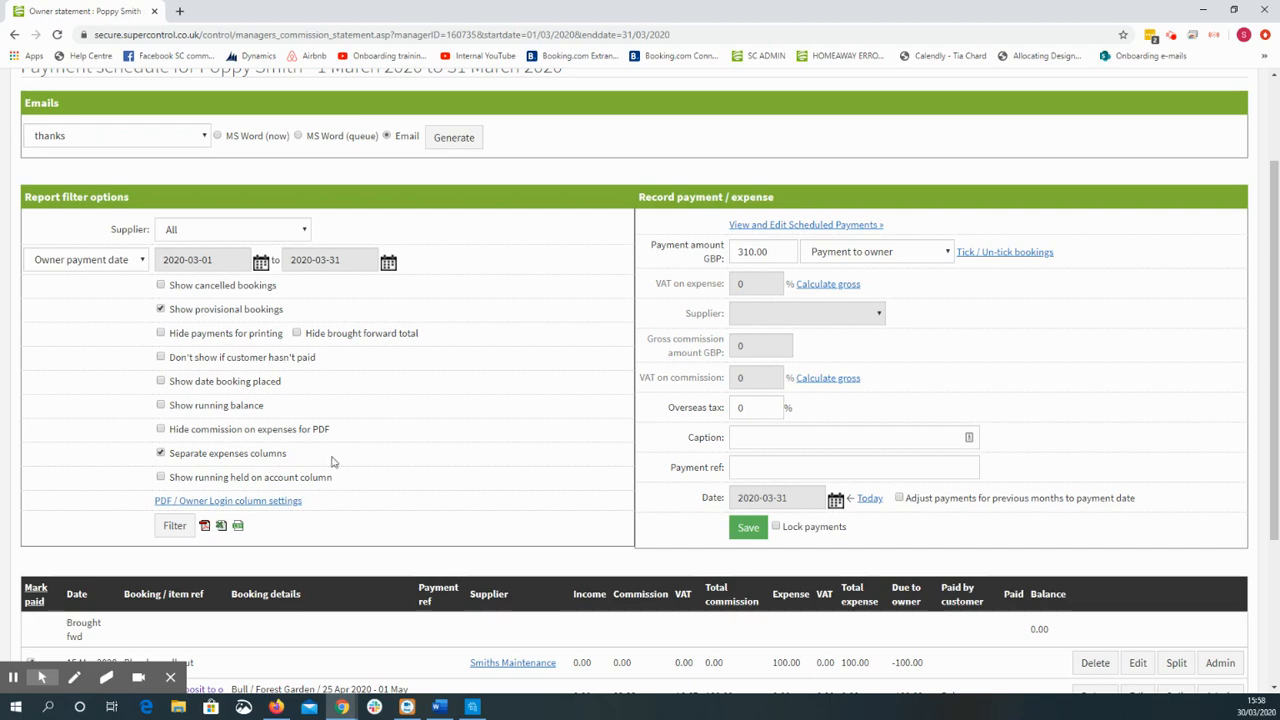
Apply the statement filter and compare the entries marked for payment and the total due to owner with the payment amount.
left_click(162, 526)
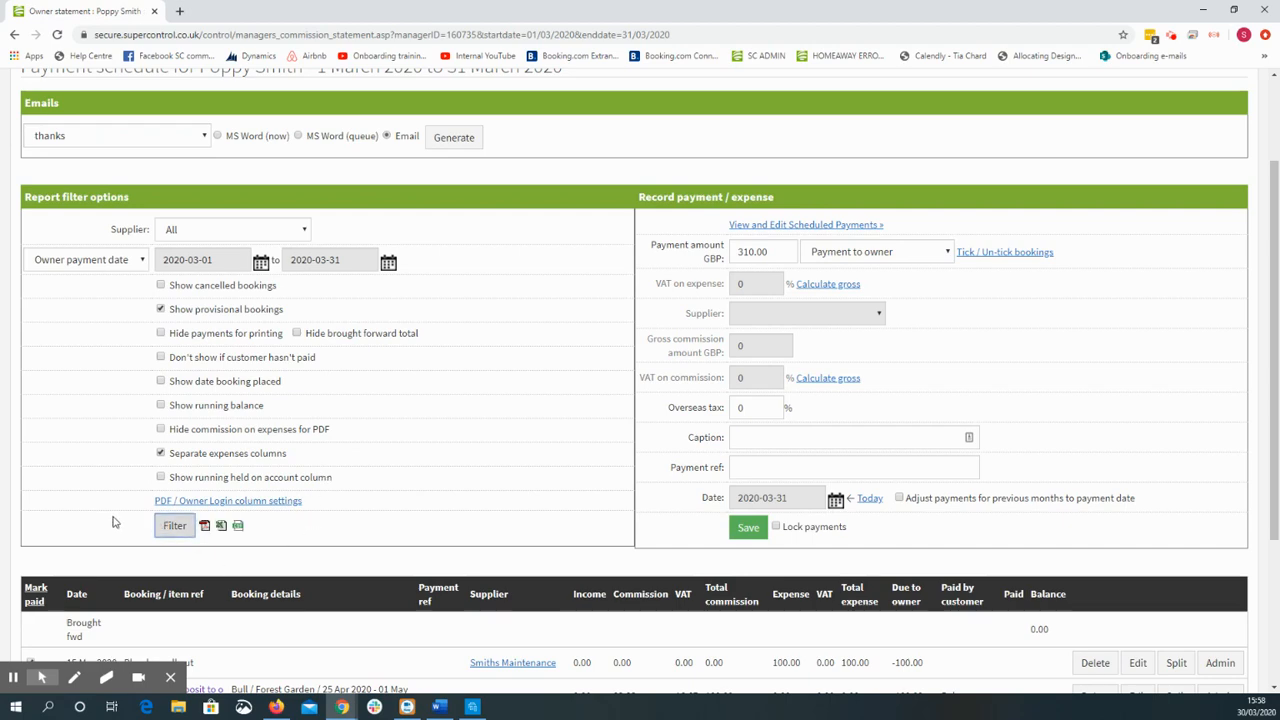
scroll(110, 344, "down", 3)
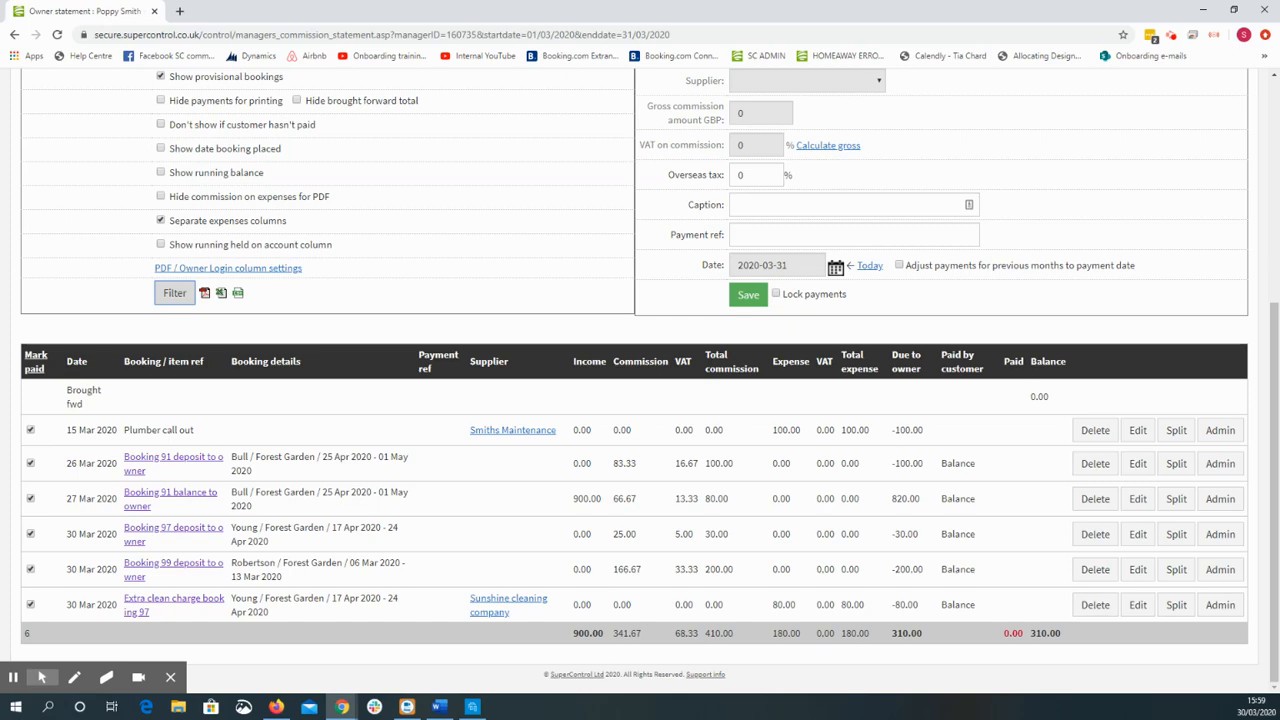
left_click(33, 369)
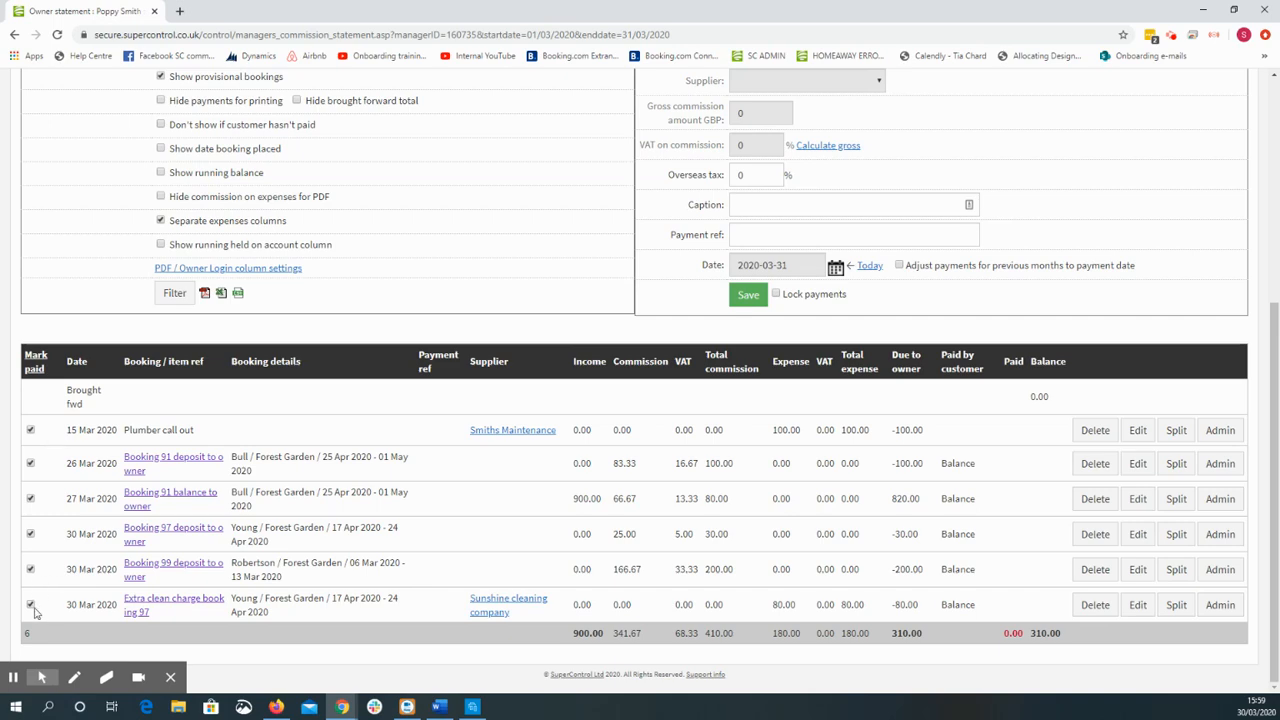
scroll(36, 612, "up", 3)
scroll(628, 424, "up", 1)
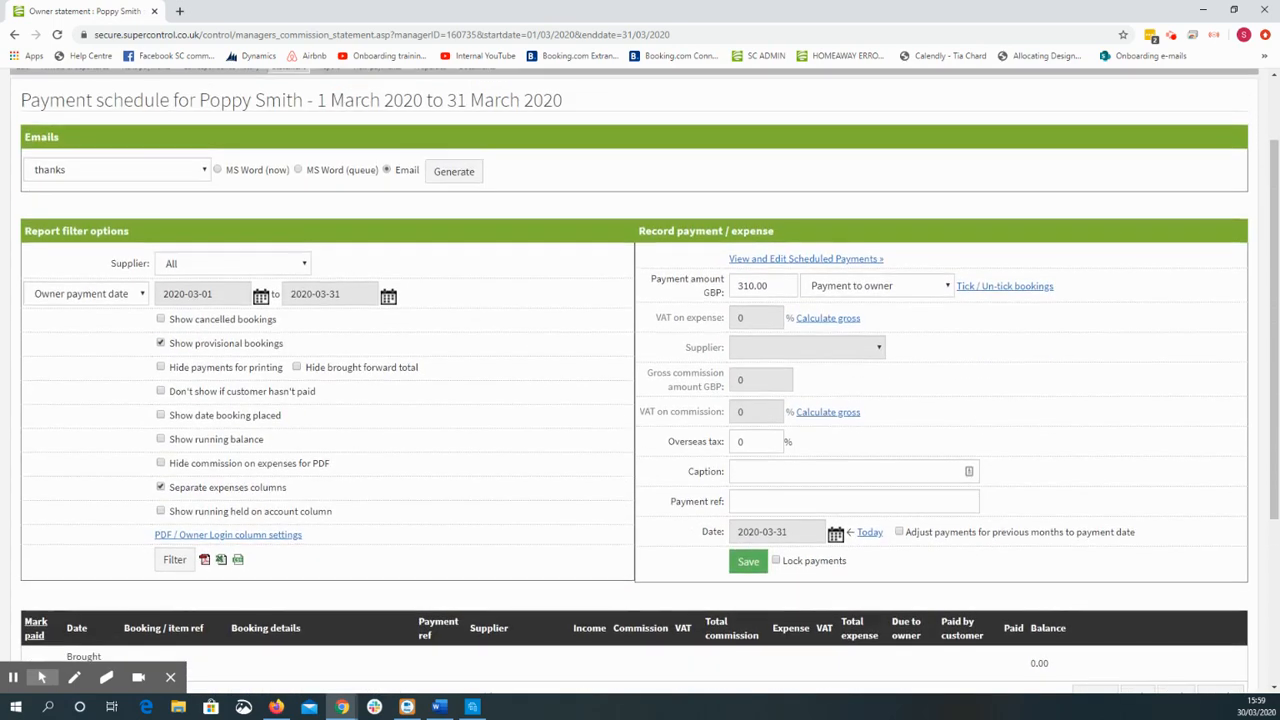
left_click_drag(774, 285, 740, 289)
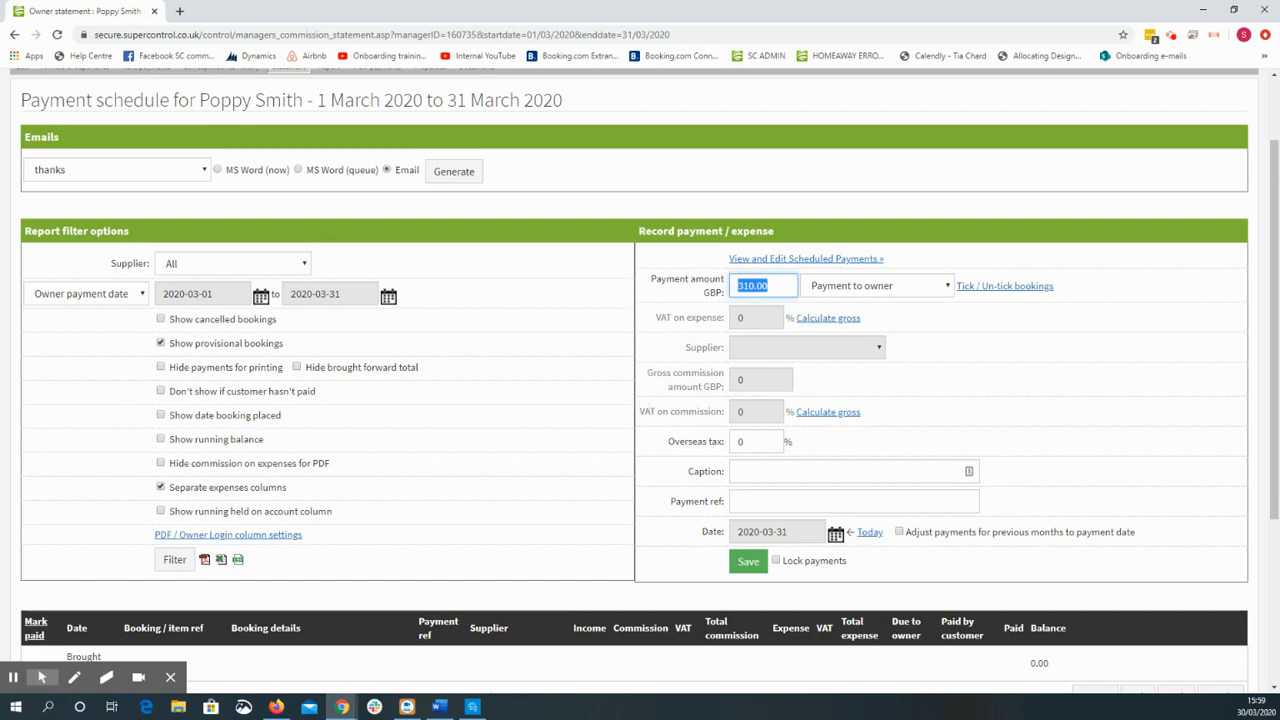
scroll(640, 380, "down", 2)
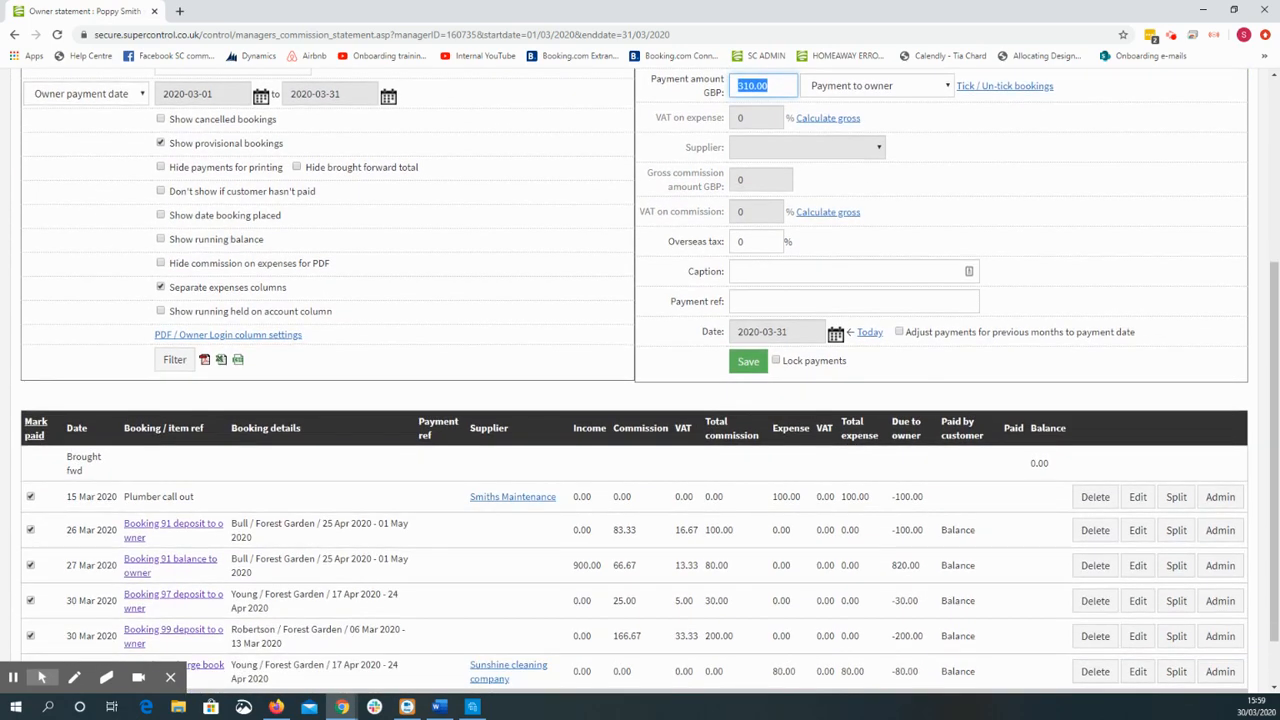
scroll(640, 380, "down", 1)
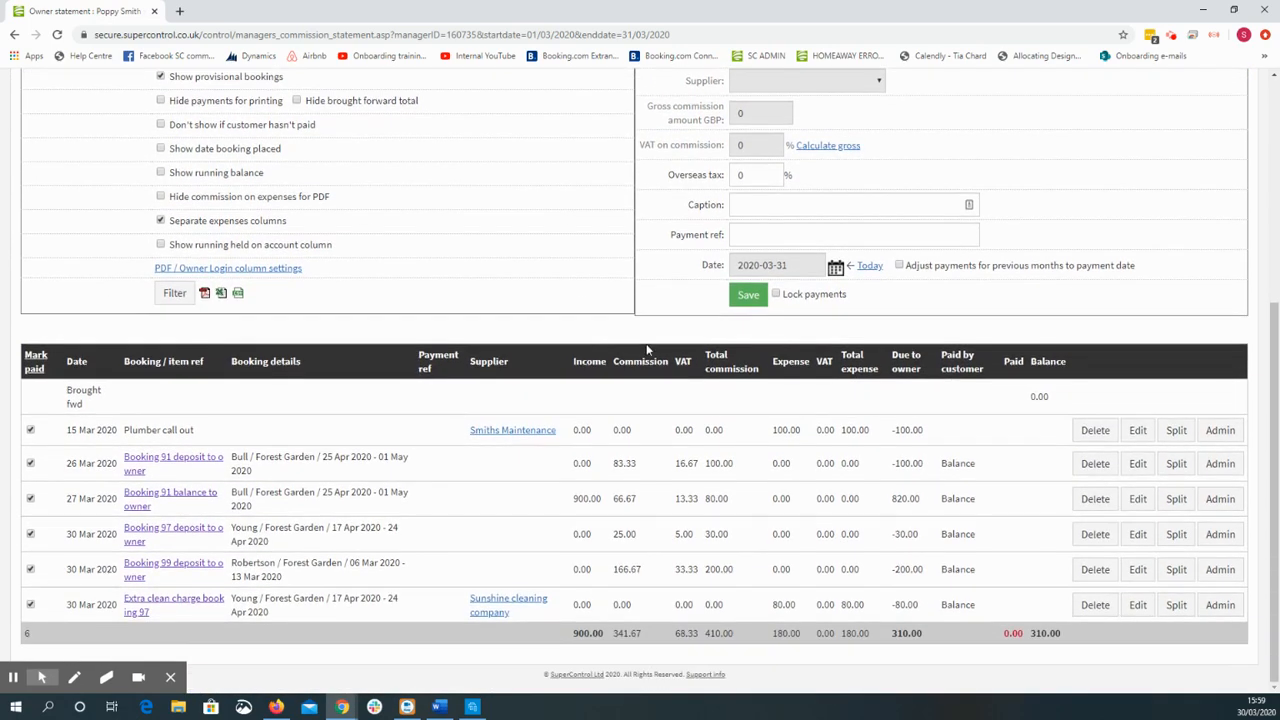
left_click_drag(934, 640, 892, 632)
Caption the payment to owner "March Payment", give it payment ref 1234 and save it to the statement.
scroll(975, 600, "up", 3)
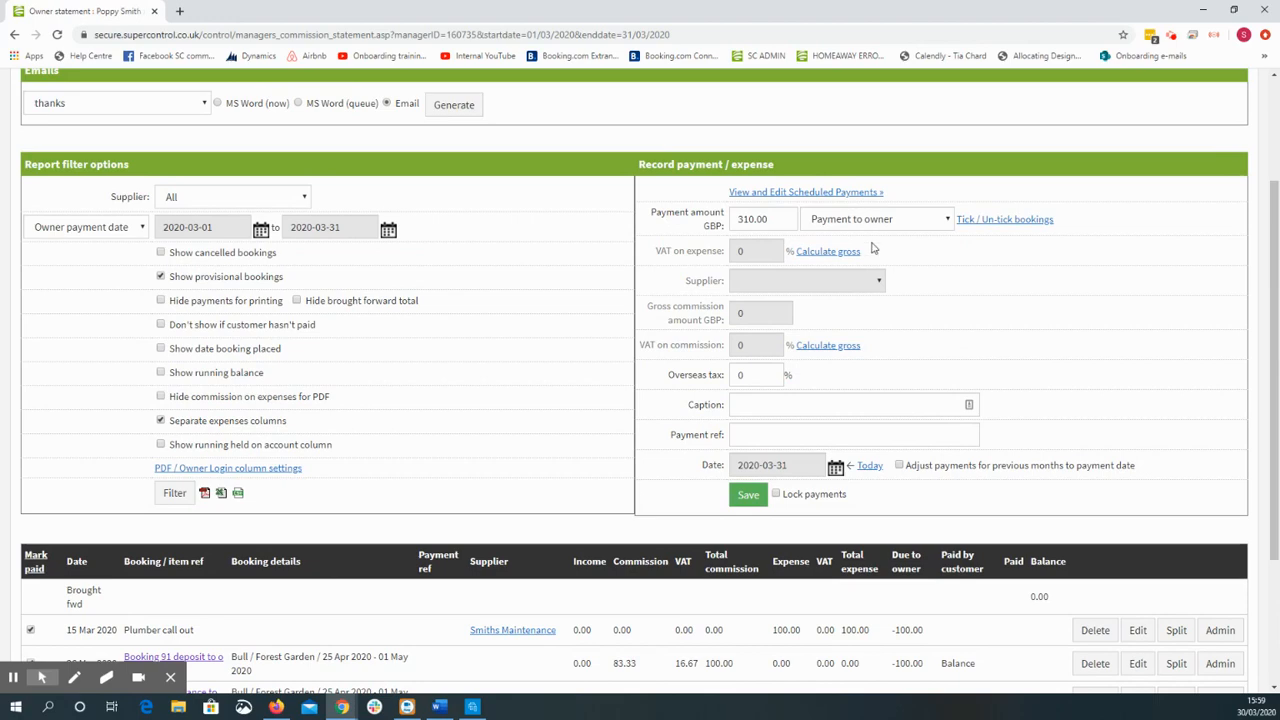
left_click(788, 406)
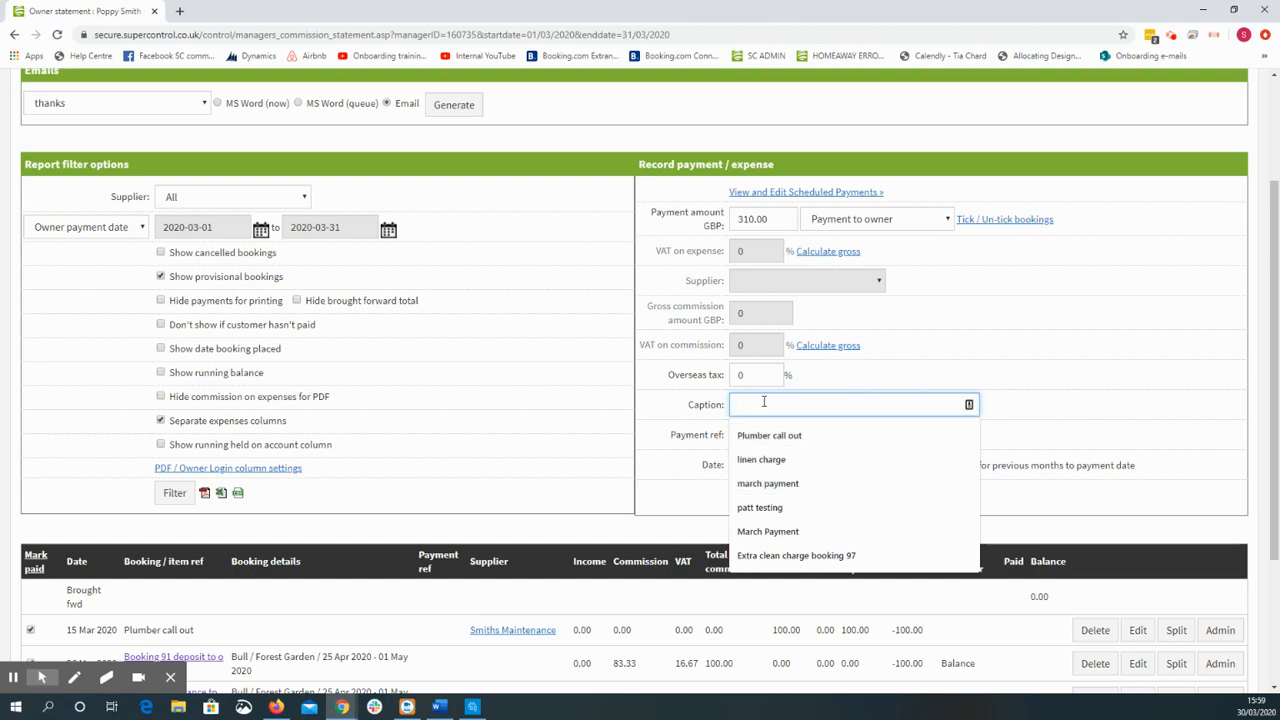
type("Marc")
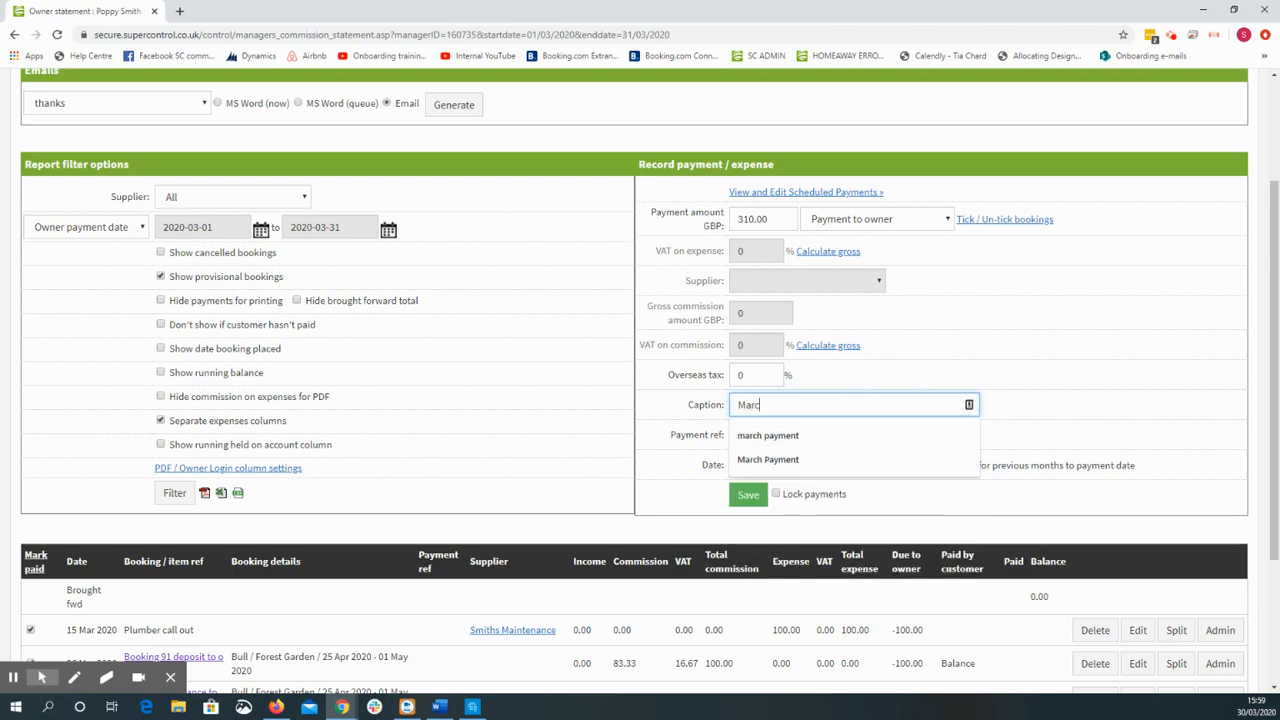
type("h Payment")
left_click(775, 459)
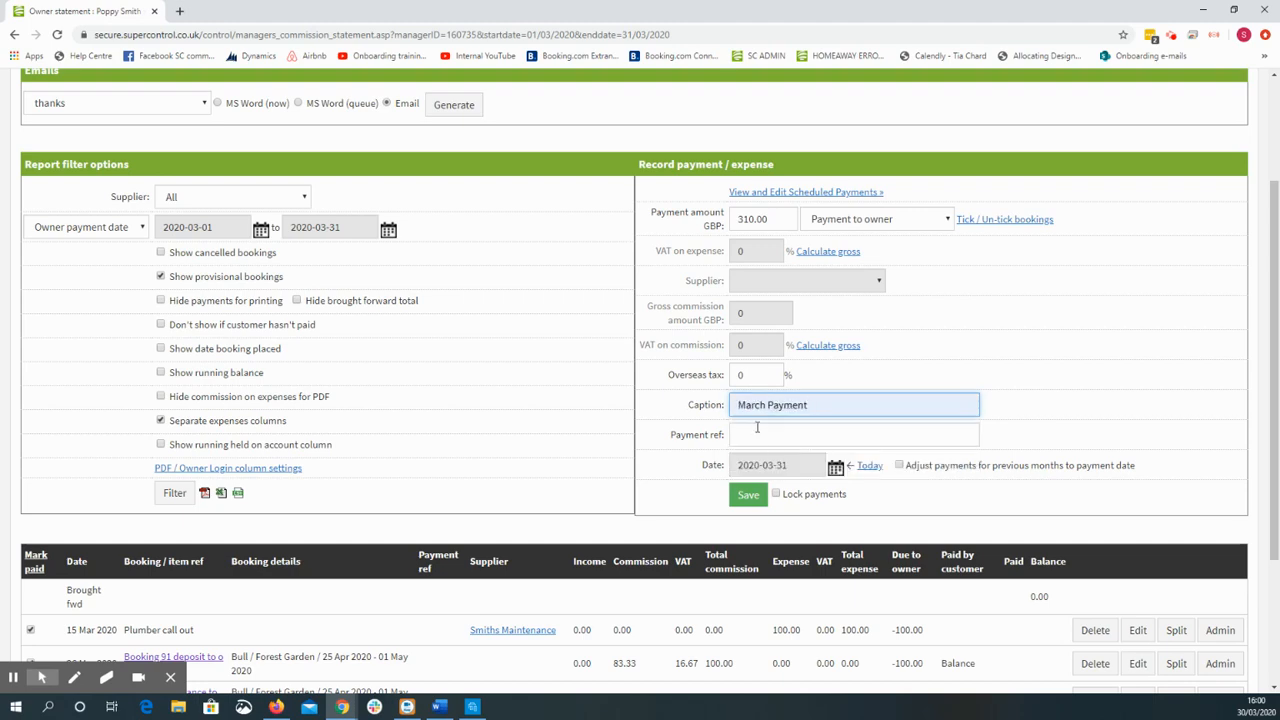
left_click(758, 429)
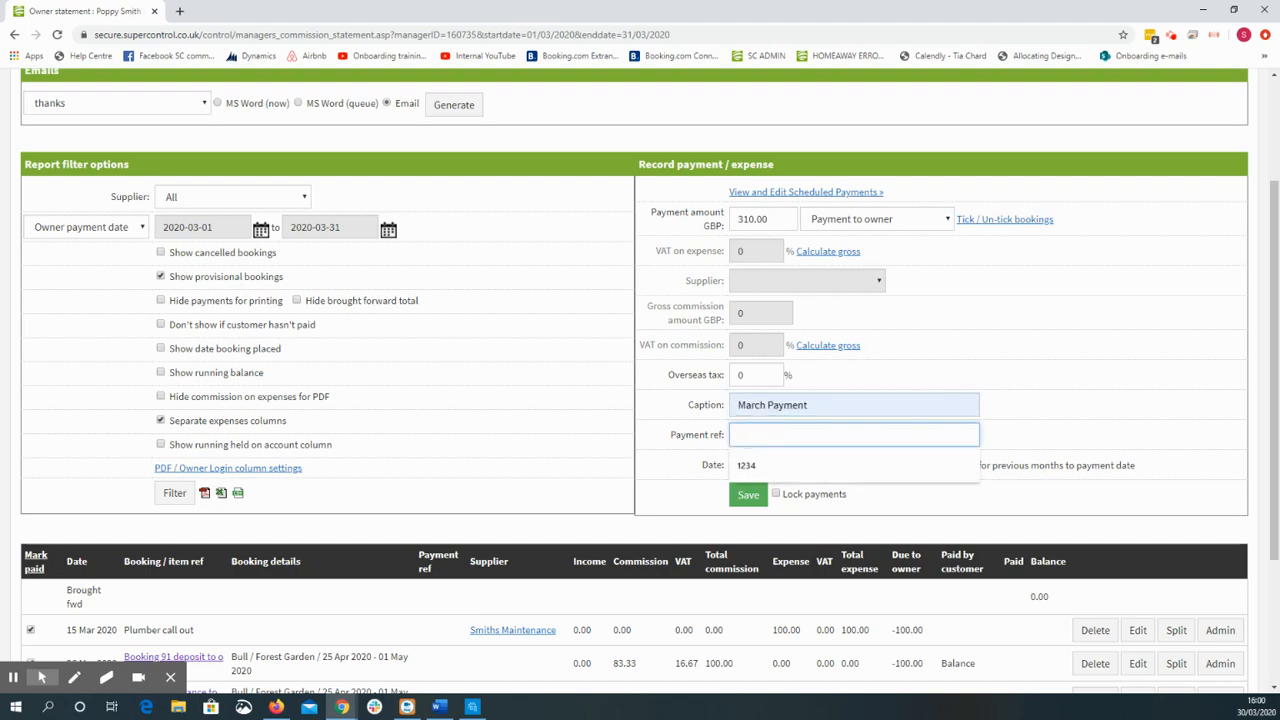
left_click(765, 465)
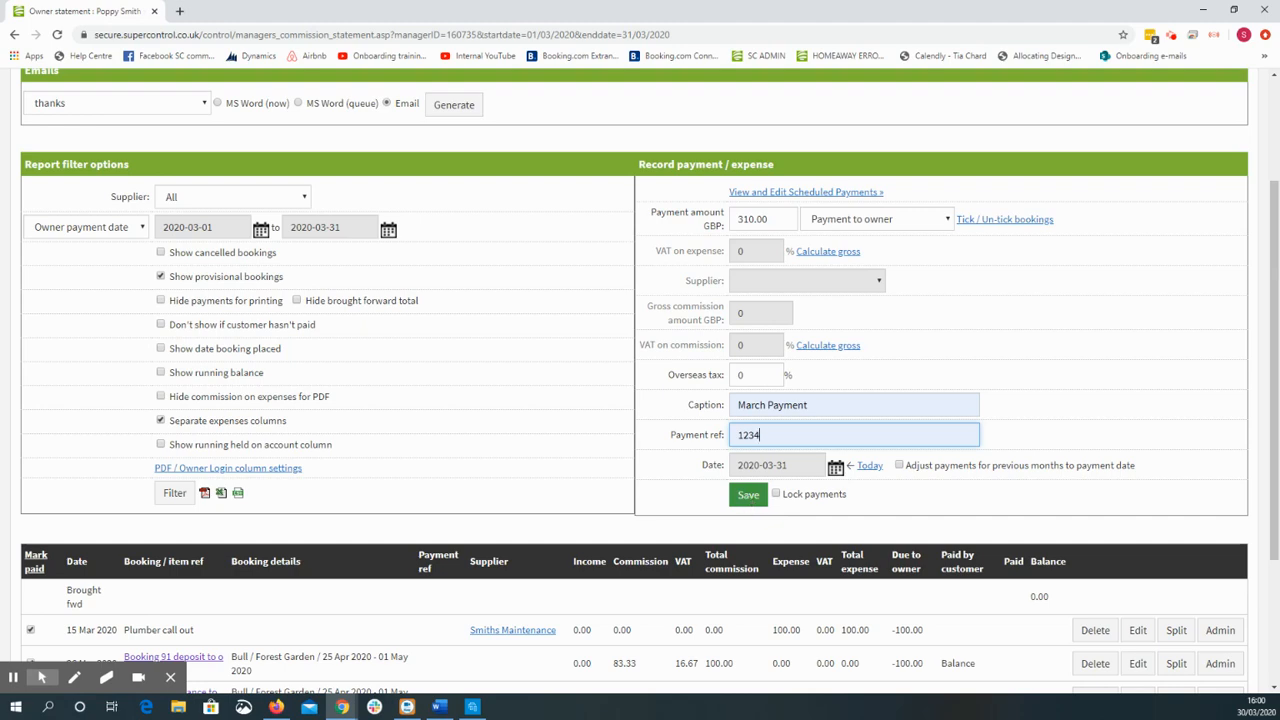
left_click(748, 496)
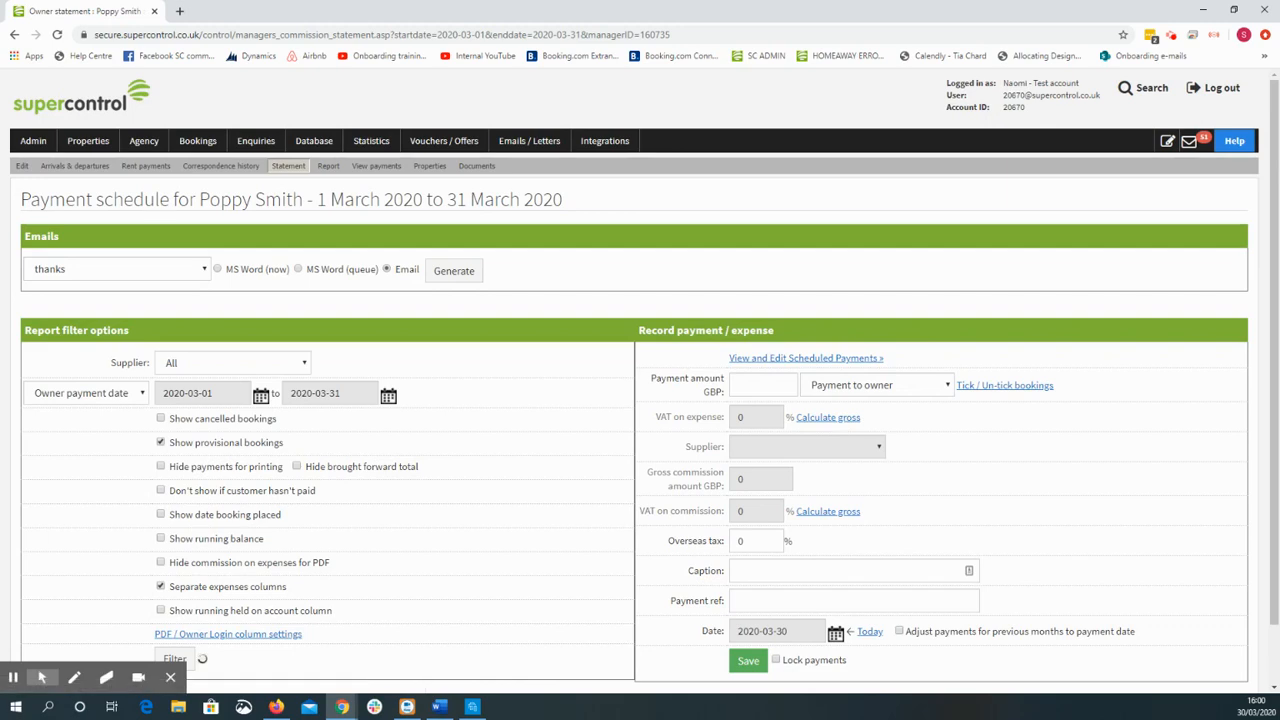
scroll(517, 506, "down", 4)
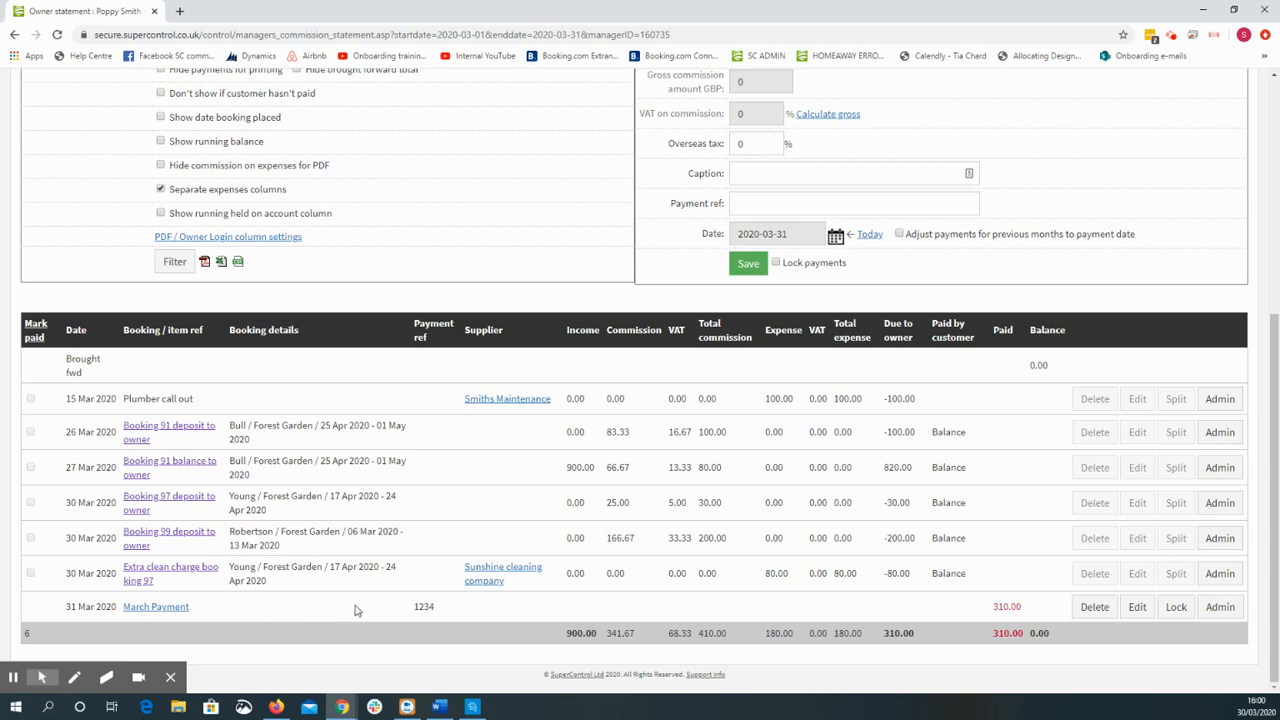
Generate an email to the owner from the "Owner statement" template and check its recipient field.
scroll(153, 619, "up", 3)
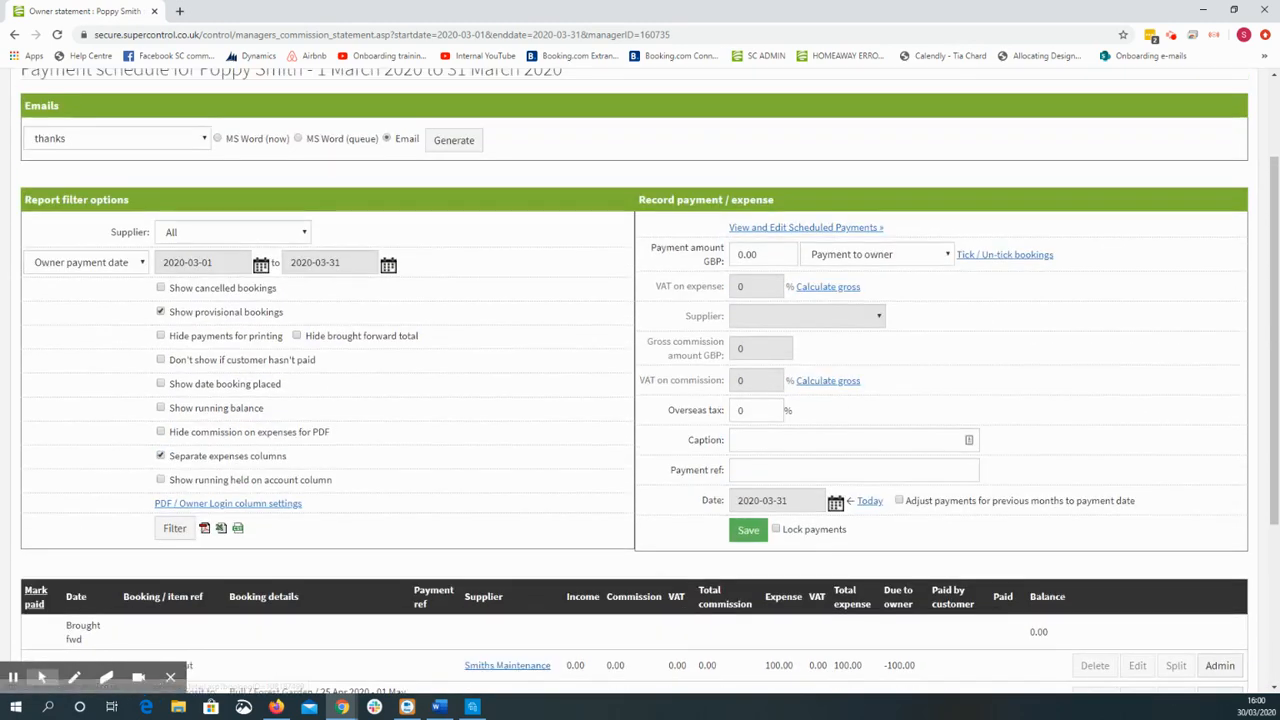
scroll(153, 305, "up", 2)
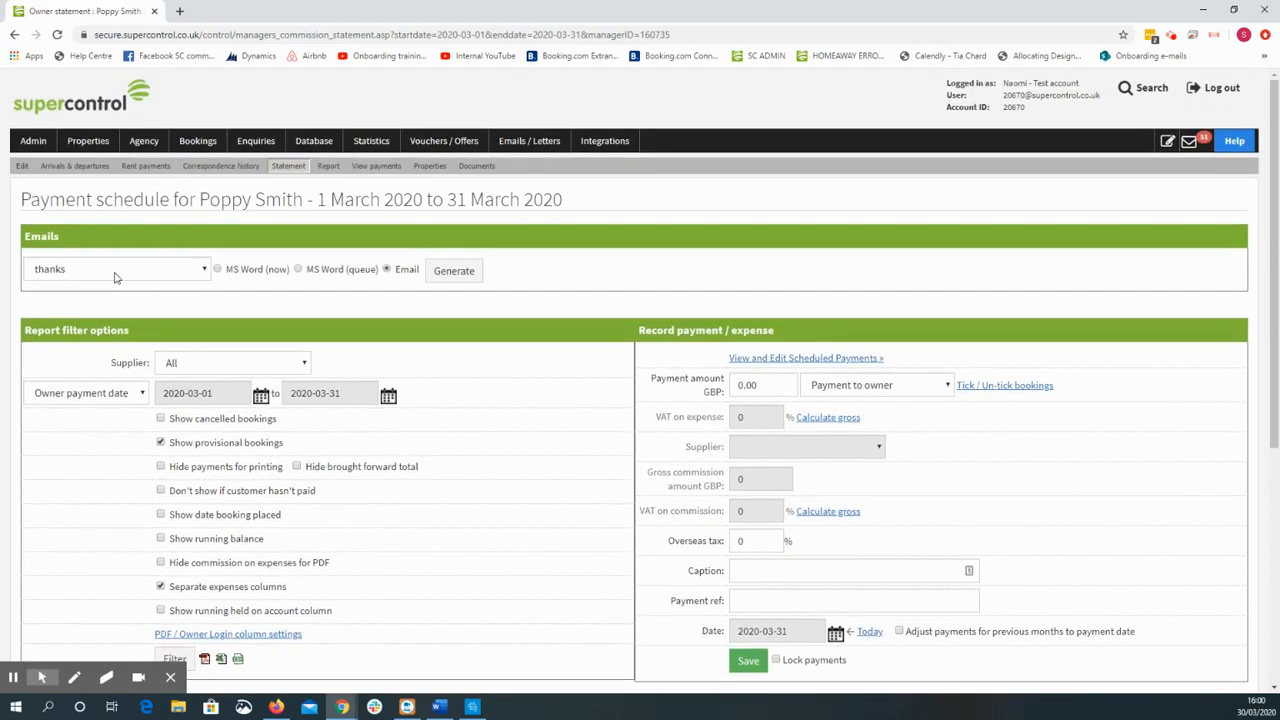
left_click(64, 276)
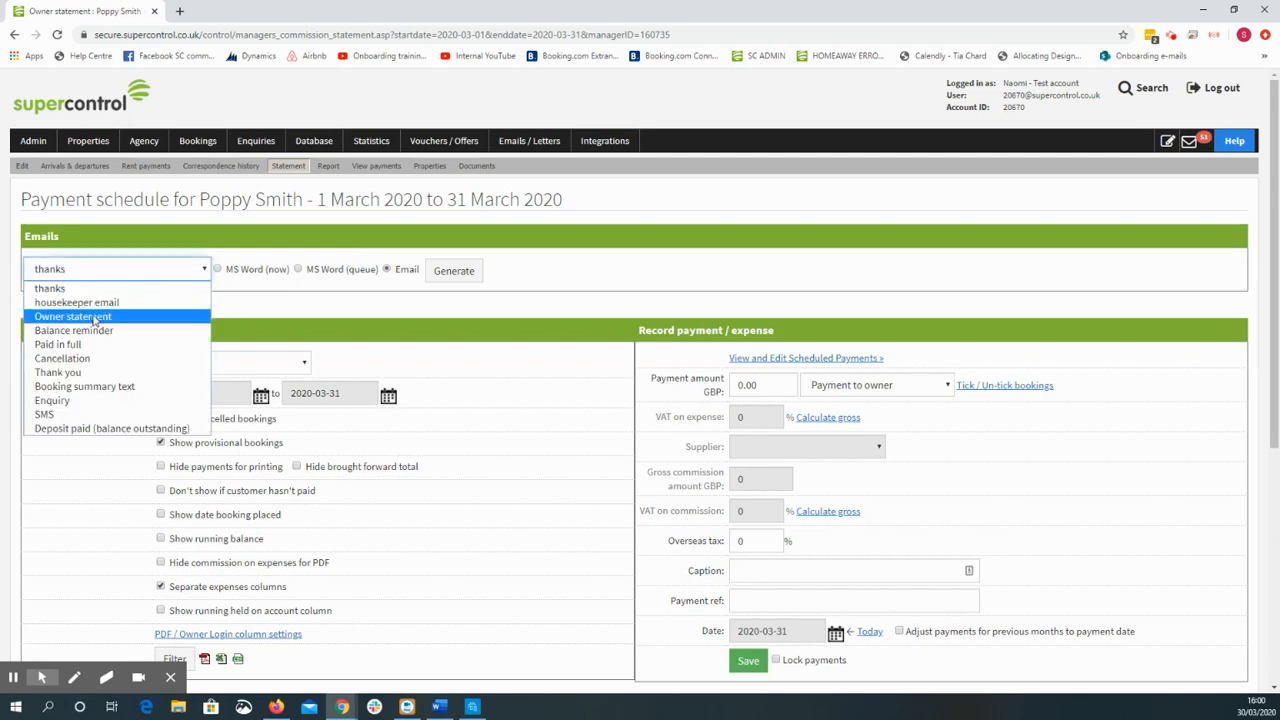
left_click(95, 318)
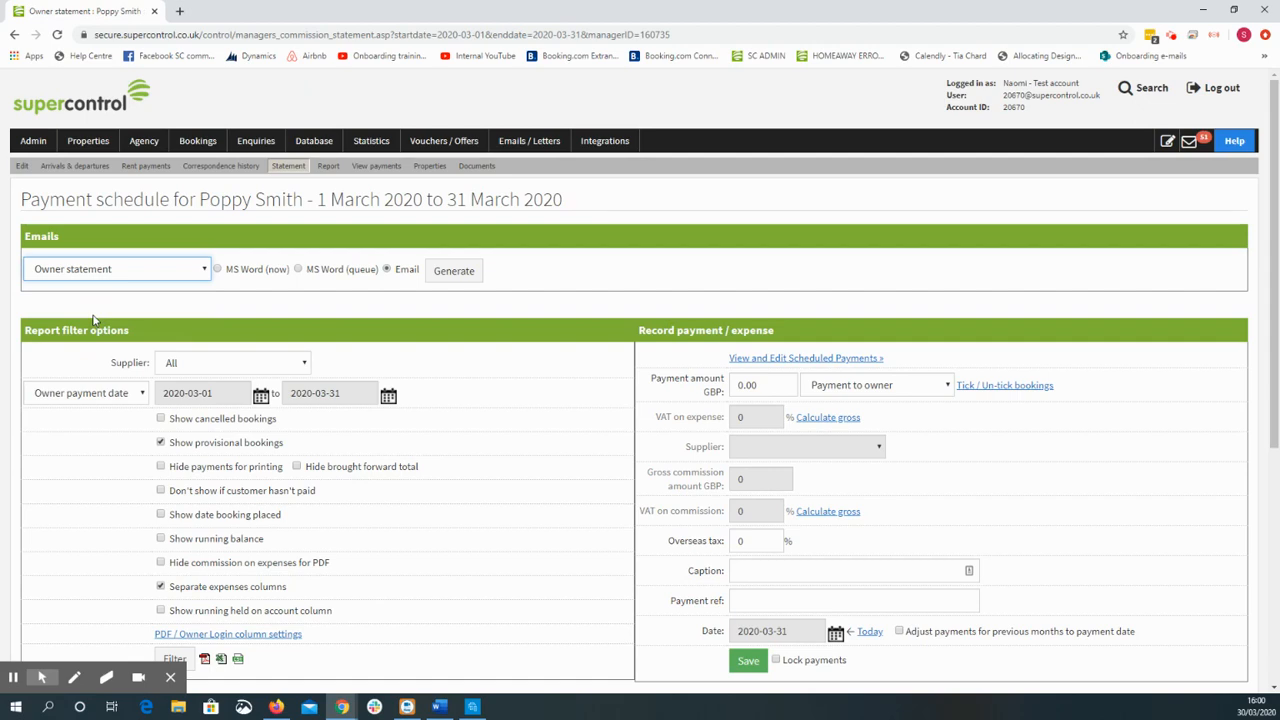
left_click(160, 270)
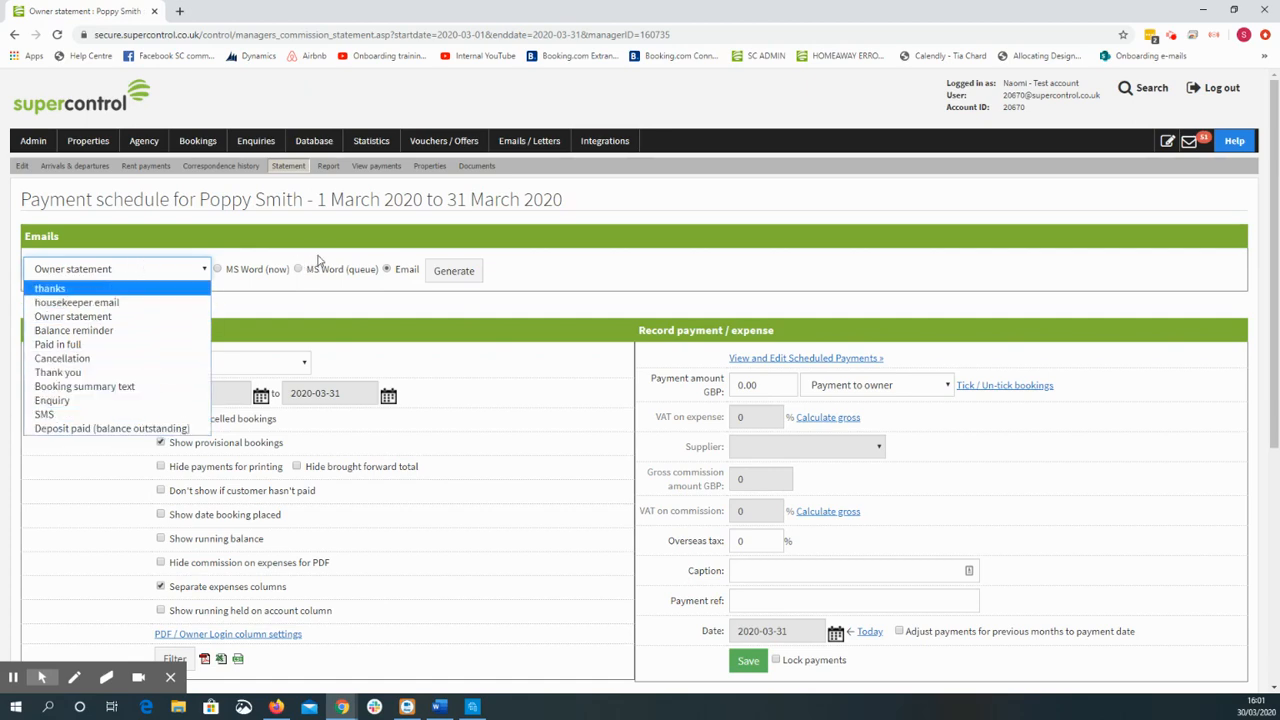
mouse_move(541, 148)
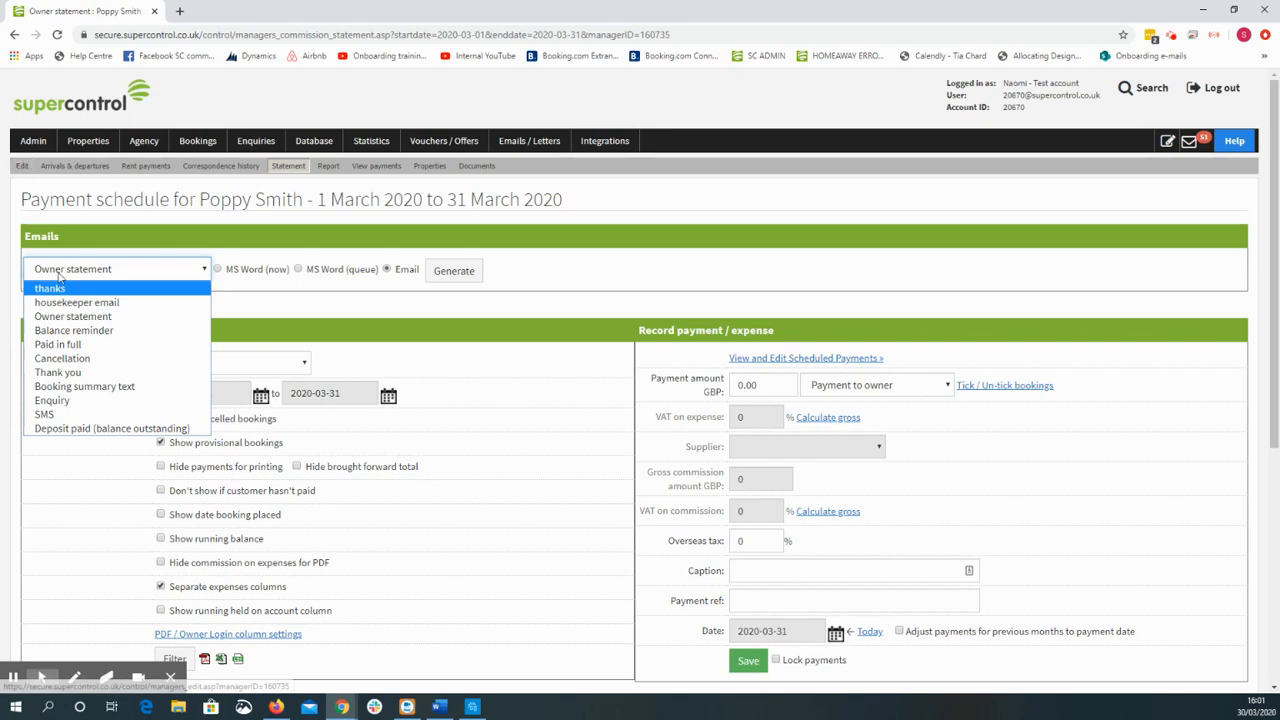
left_click(104, 317)
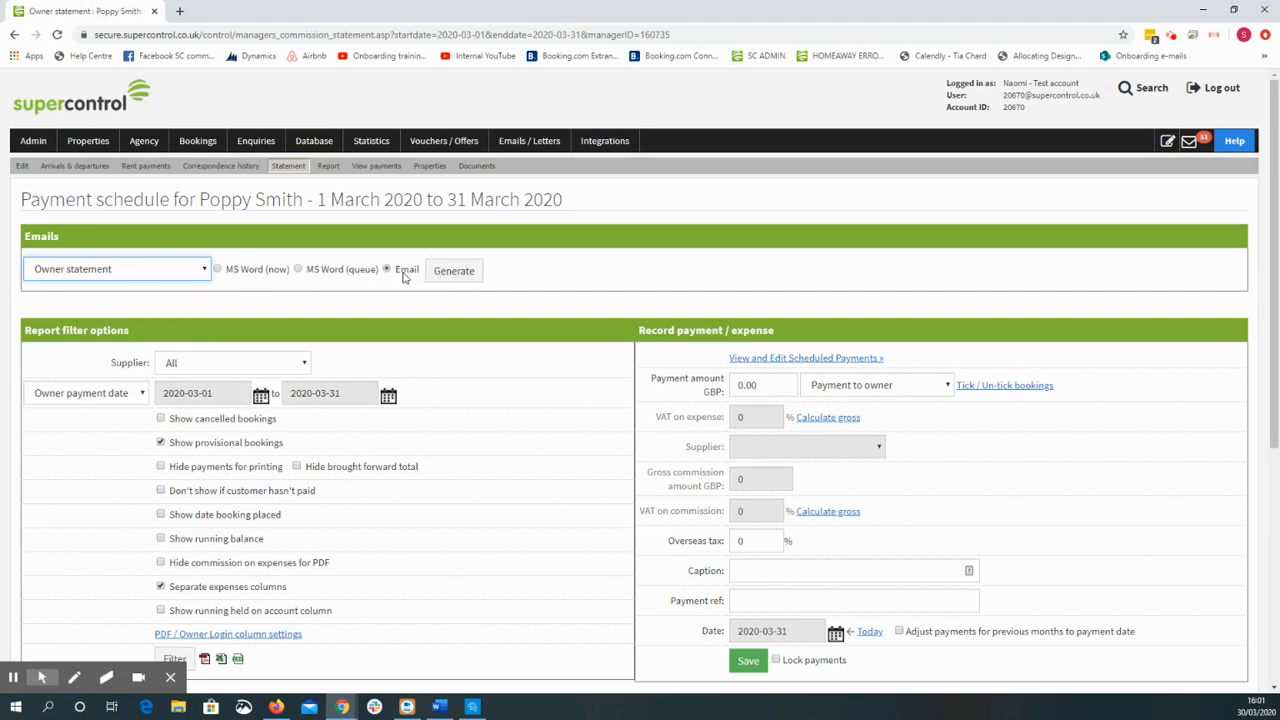
left_click(456, 272)
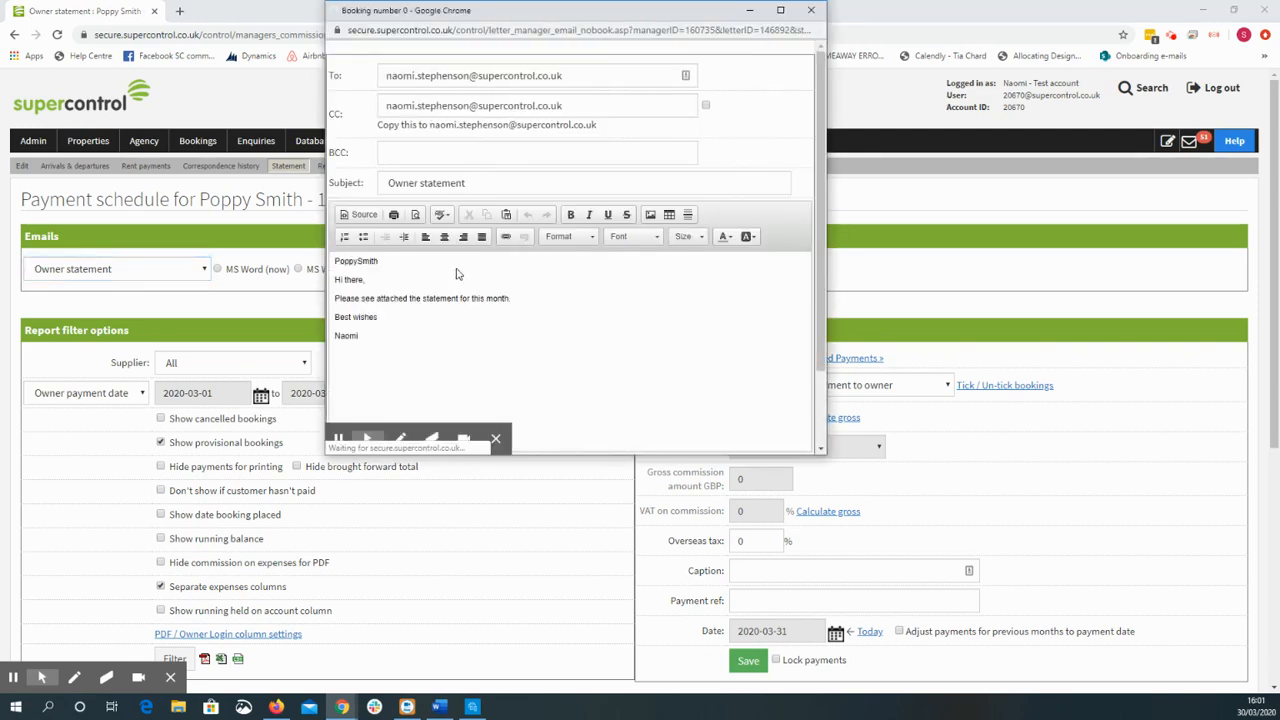
left_click(383, 75)
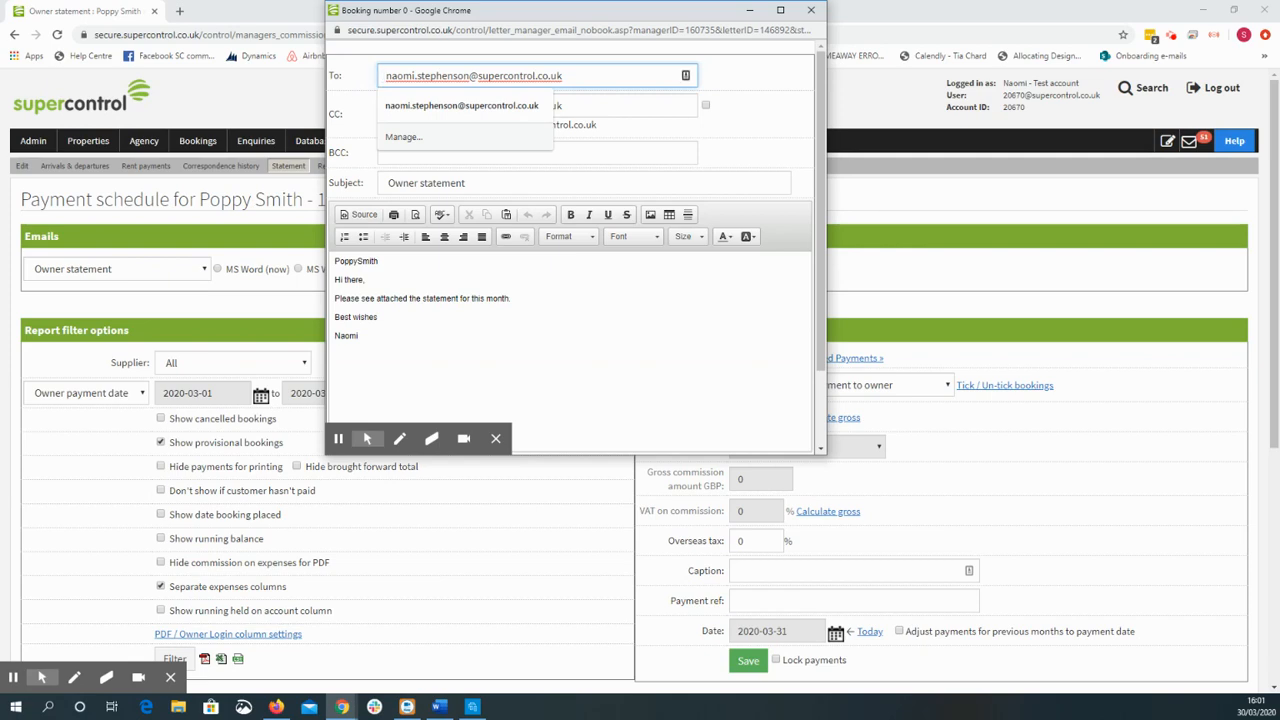
Check the message text and statement attachment options of the "Owner statement" email, then send it.
left_click(413, 335)
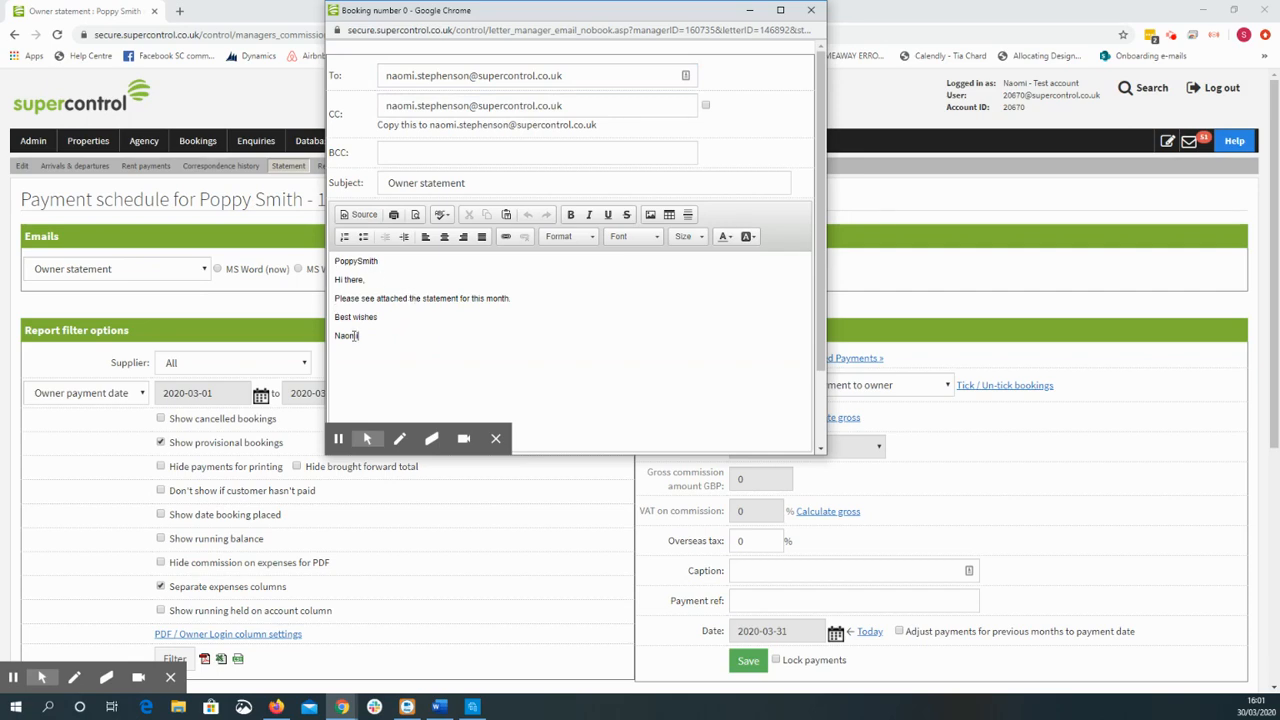
scroll(433, 314, "down", 2)
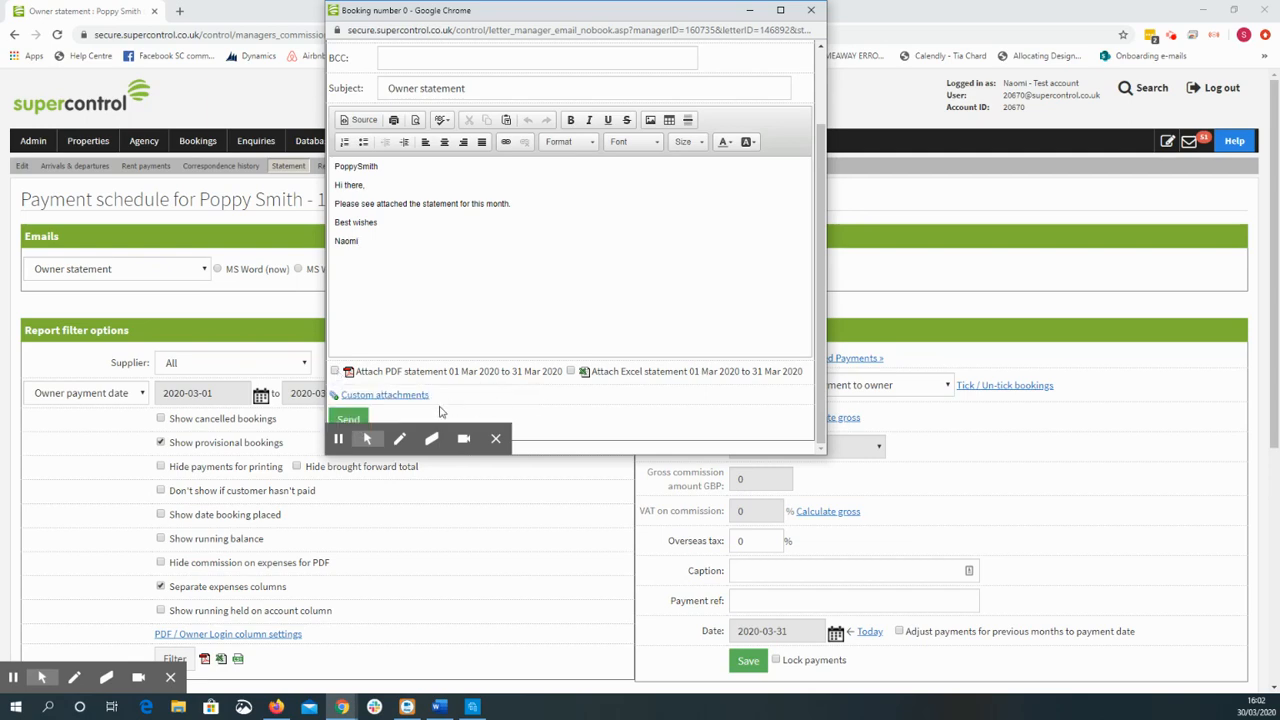
left_click(350, 418)
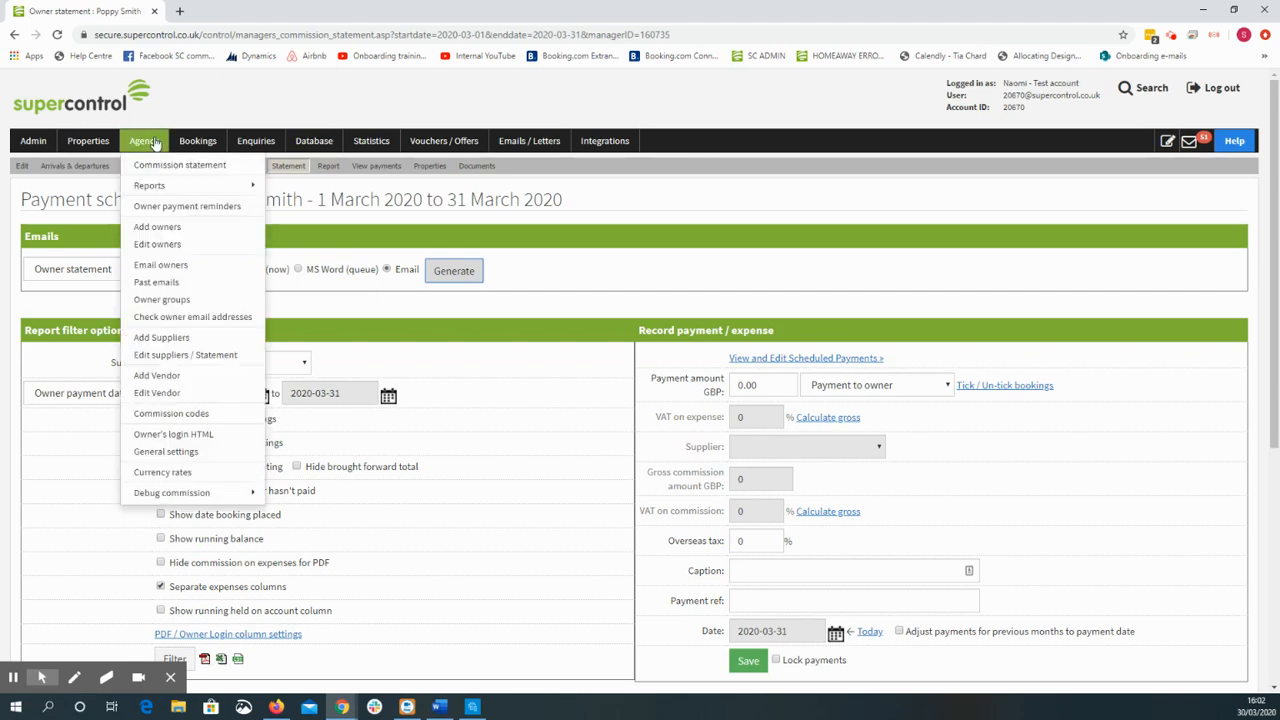
From the commission statement's All owners entry, view the payments made to owners and filter them for 2020-03-01 to 2020-03-31.
mouse_move(150, 141)
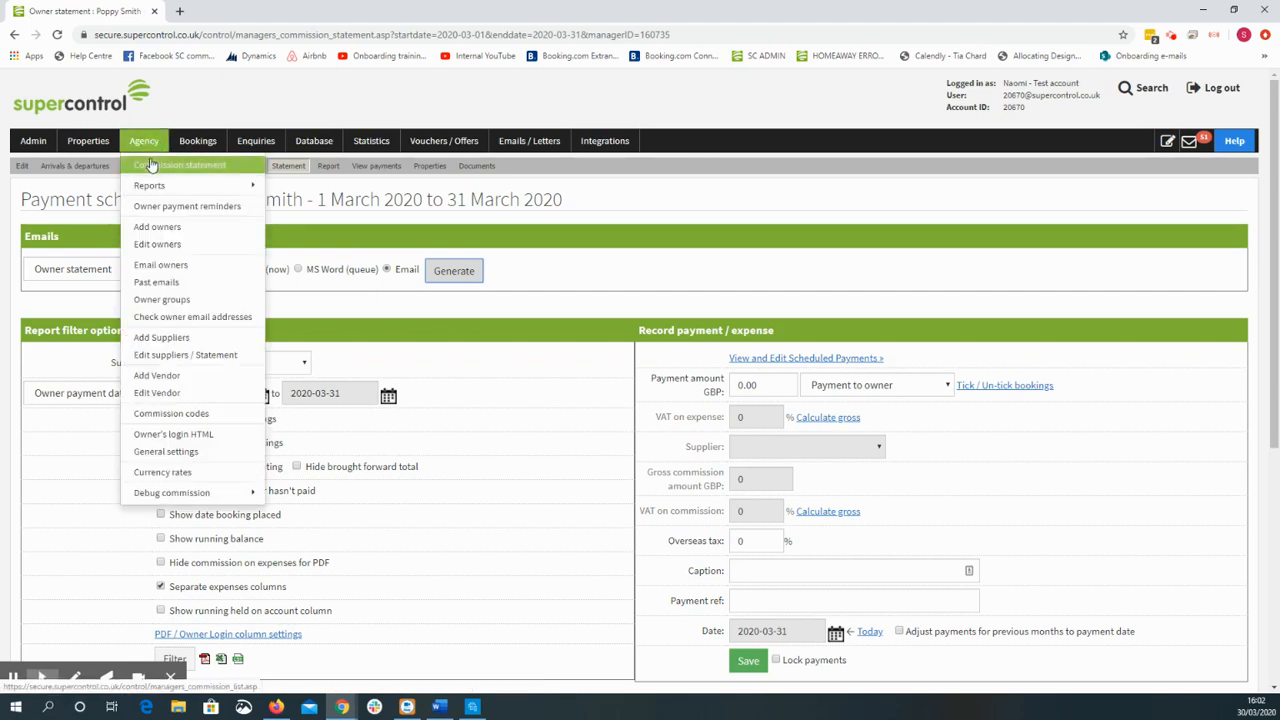
left_click(152, 163)
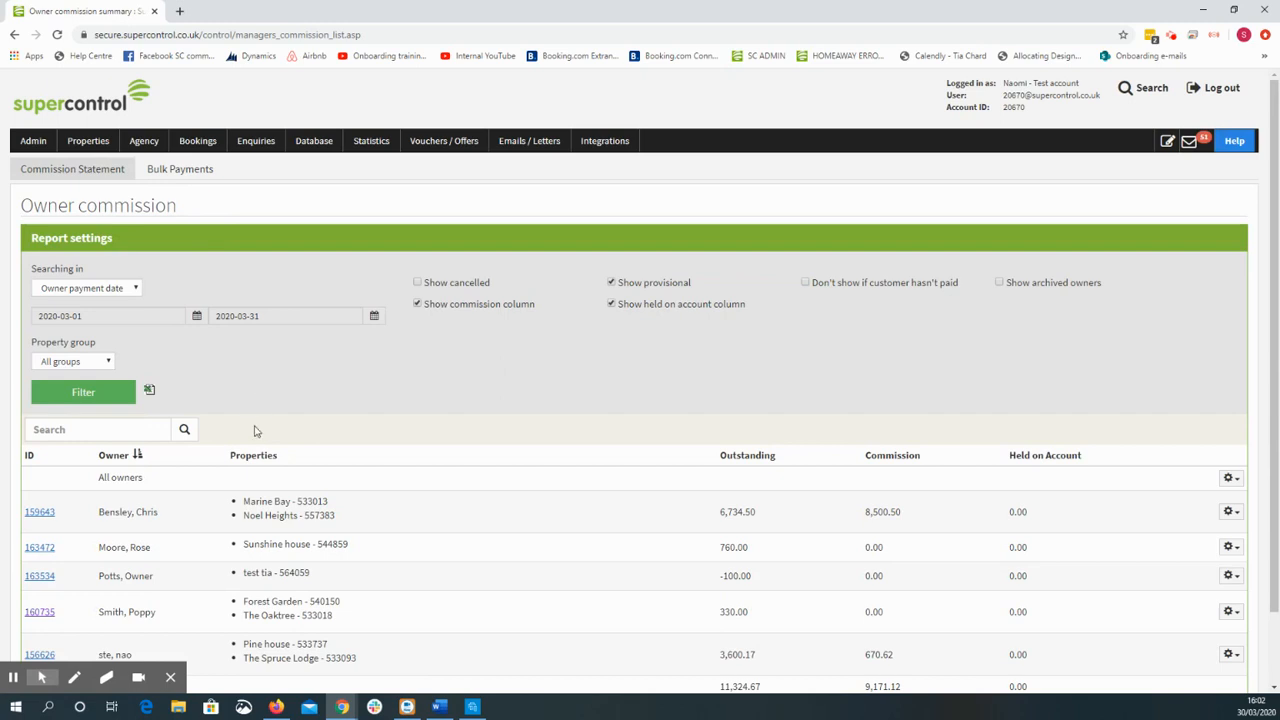
left_click_drag(157, 485, 97, 477)
left_click(1230, 478)
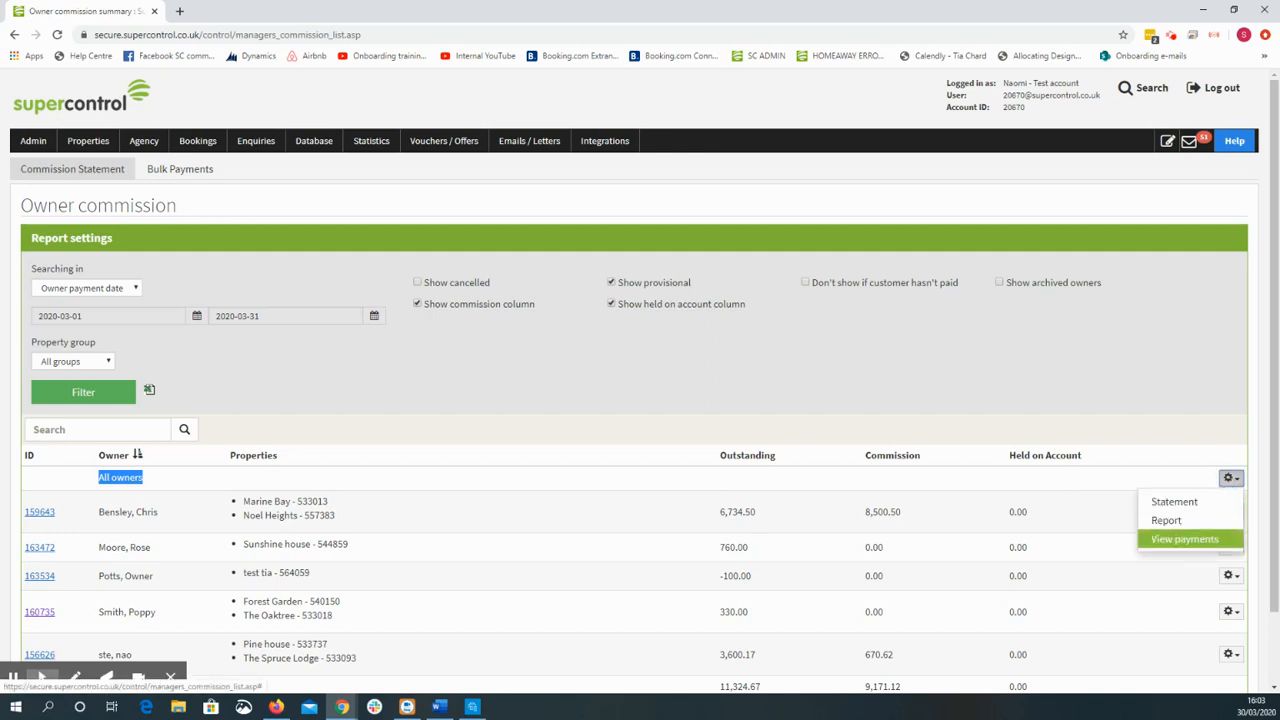
left_click(1195, 540)
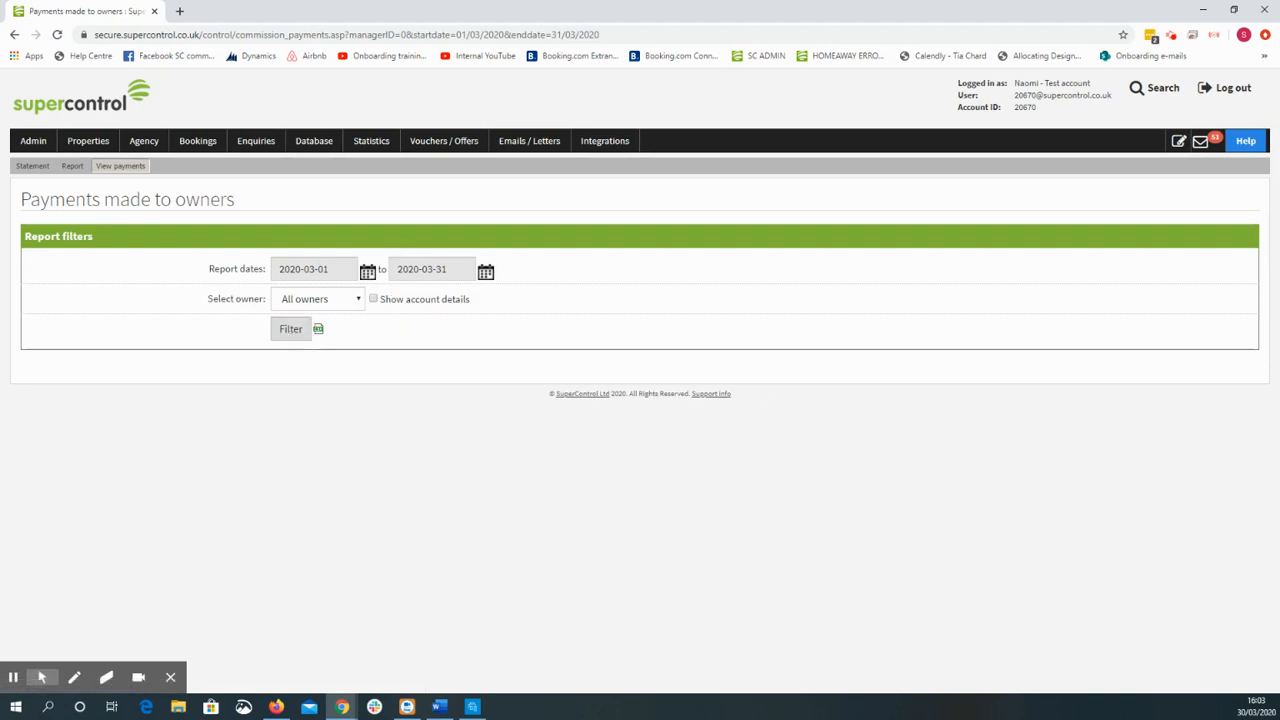
left_click(290, 329)
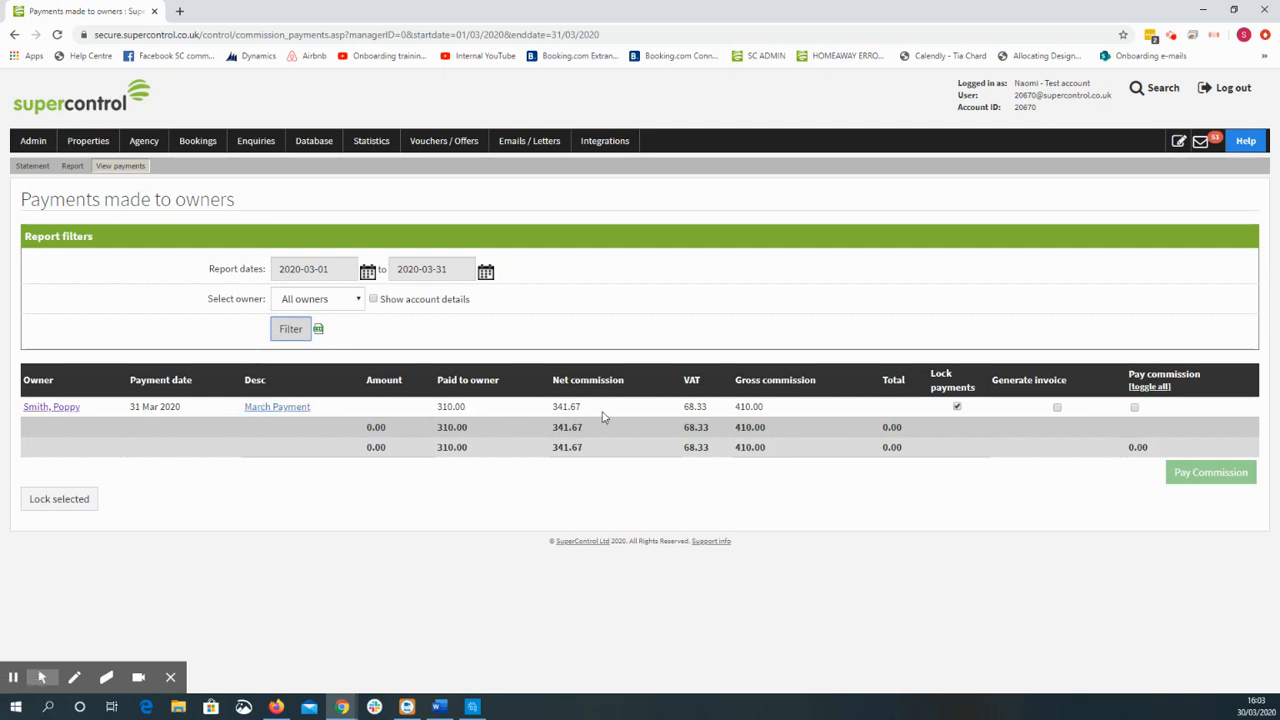
Select the March Payment's commission for payment, pay it with the date 2020-03-30 and confirm.
left_click(1134, 407)
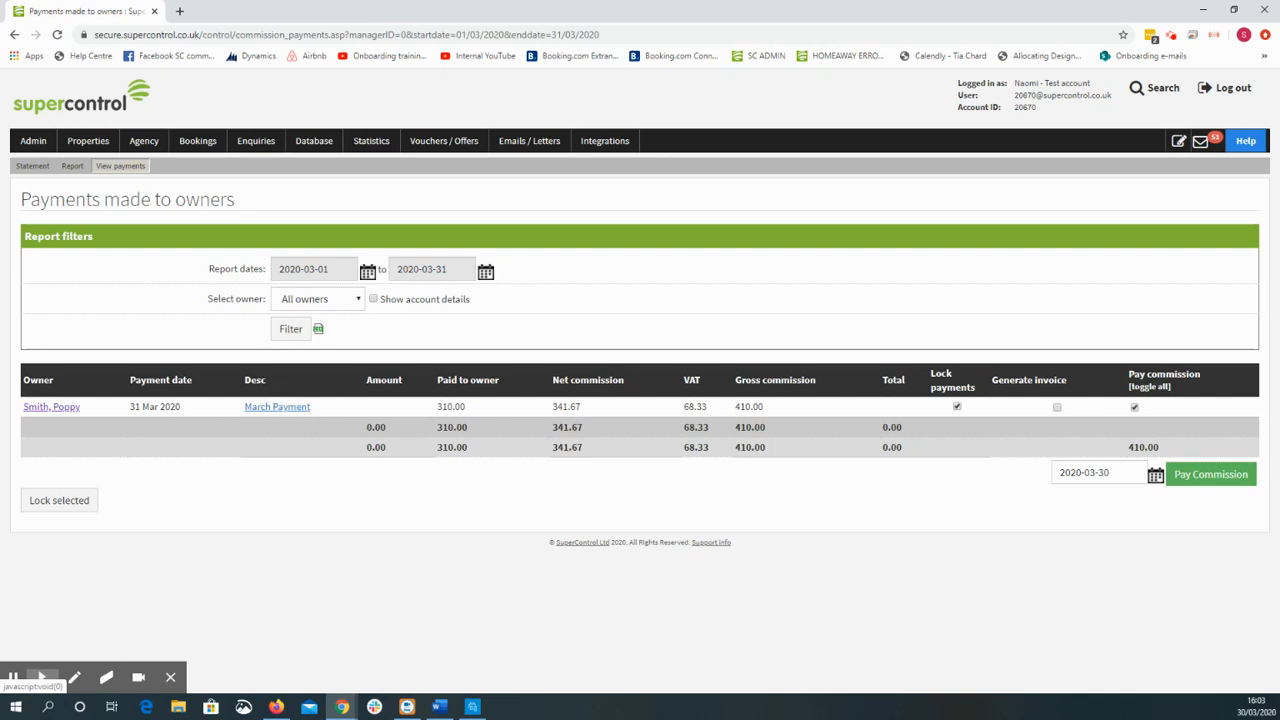
left_click(1188, 476)
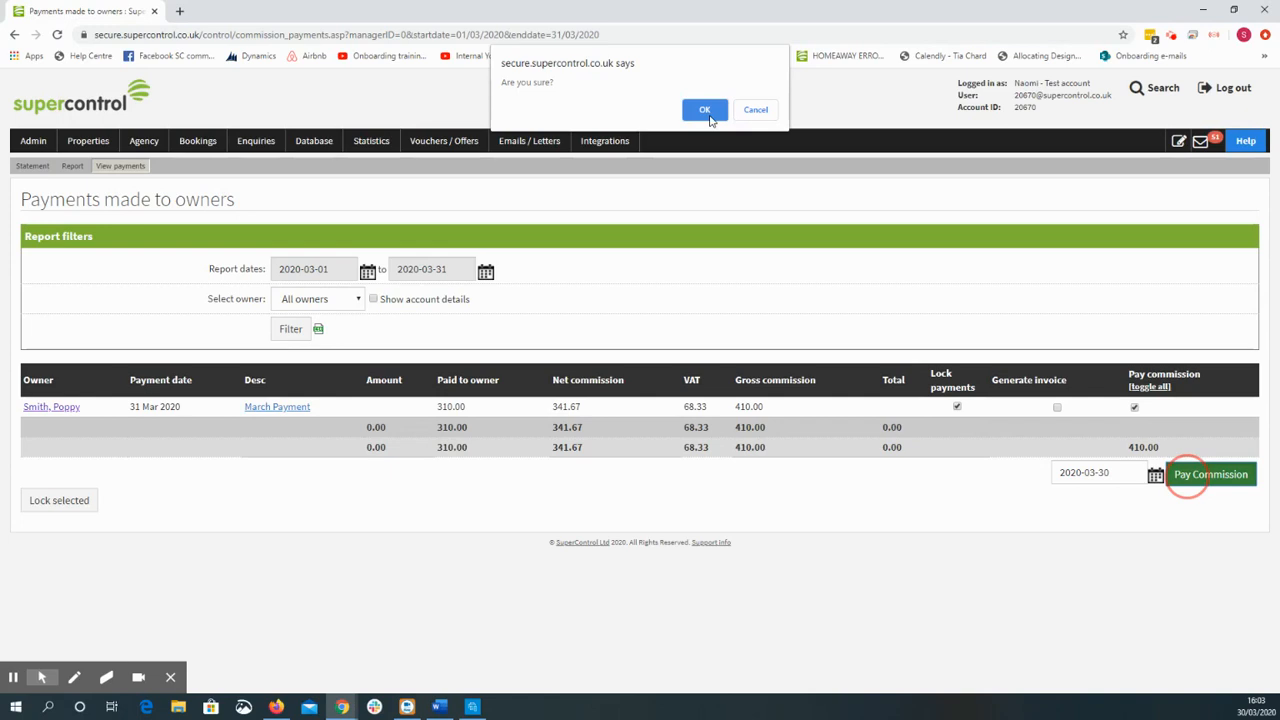
left_click(705, 110)
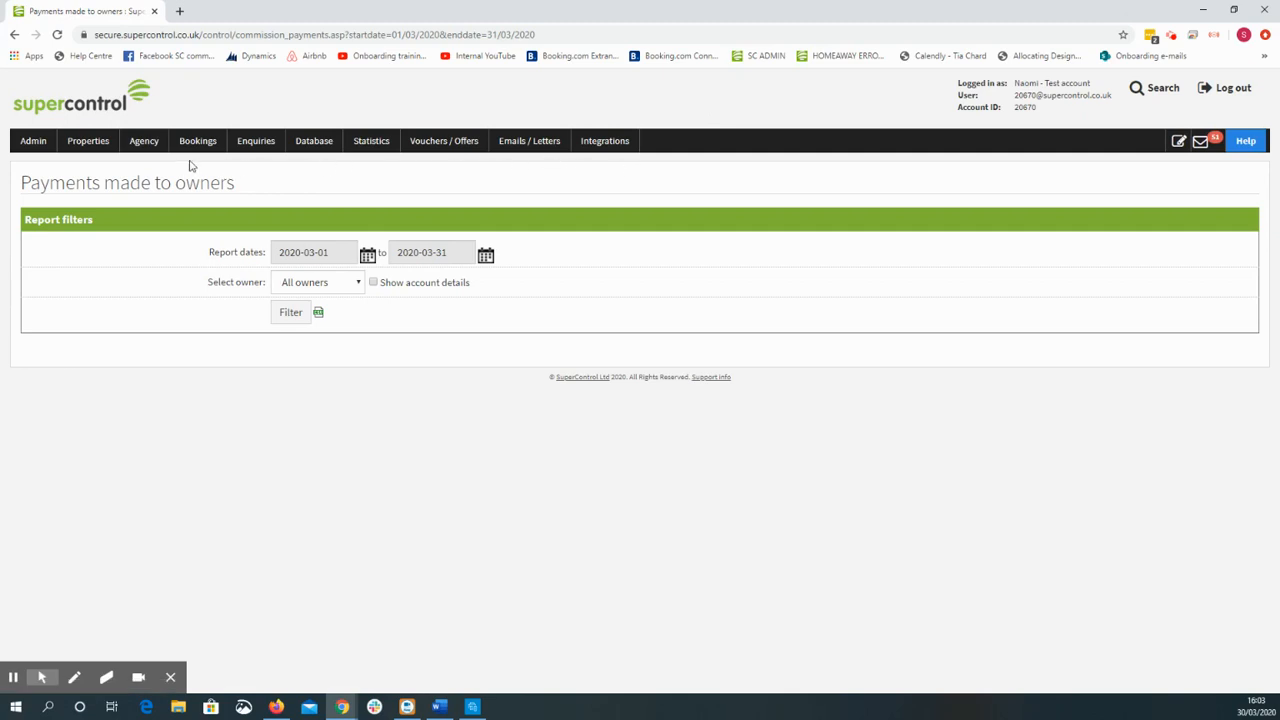
Open the agency's Reconcile bank report and list the unreconciled transactions up to 2020-03-30.
mouse_move(145, 149)
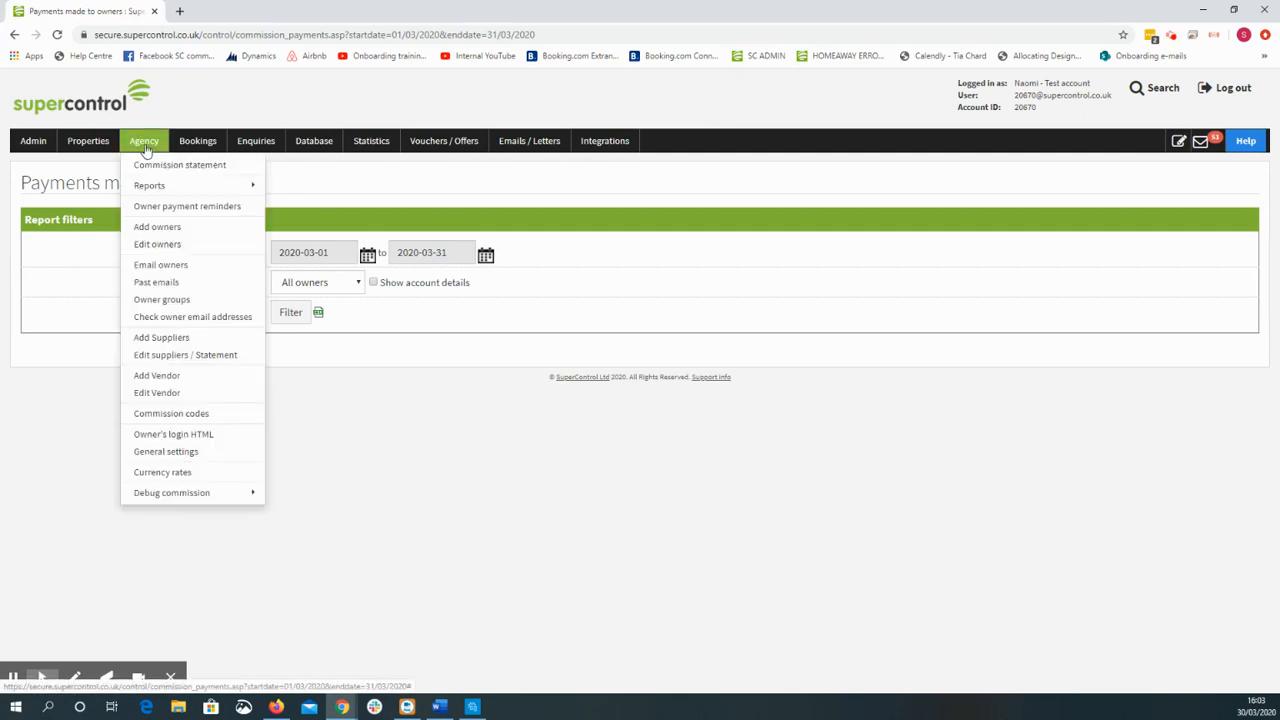
mouse_move(150, 185)
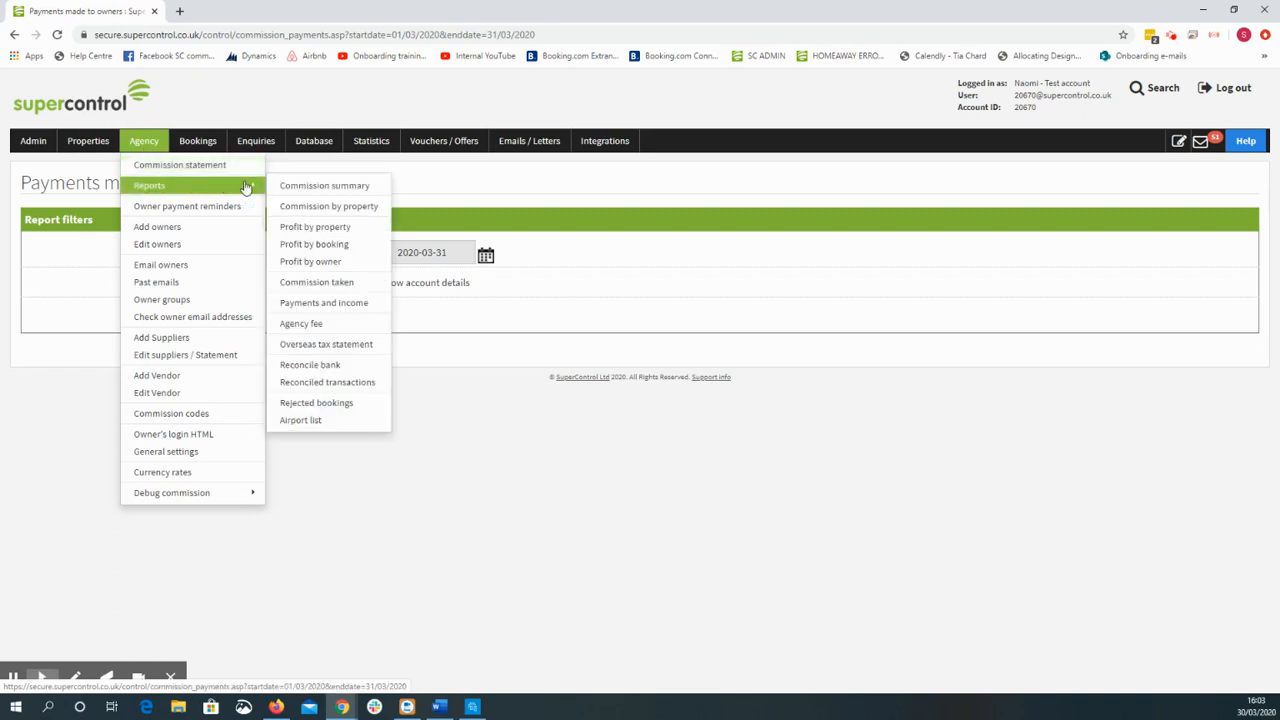
left_click(310, 366)
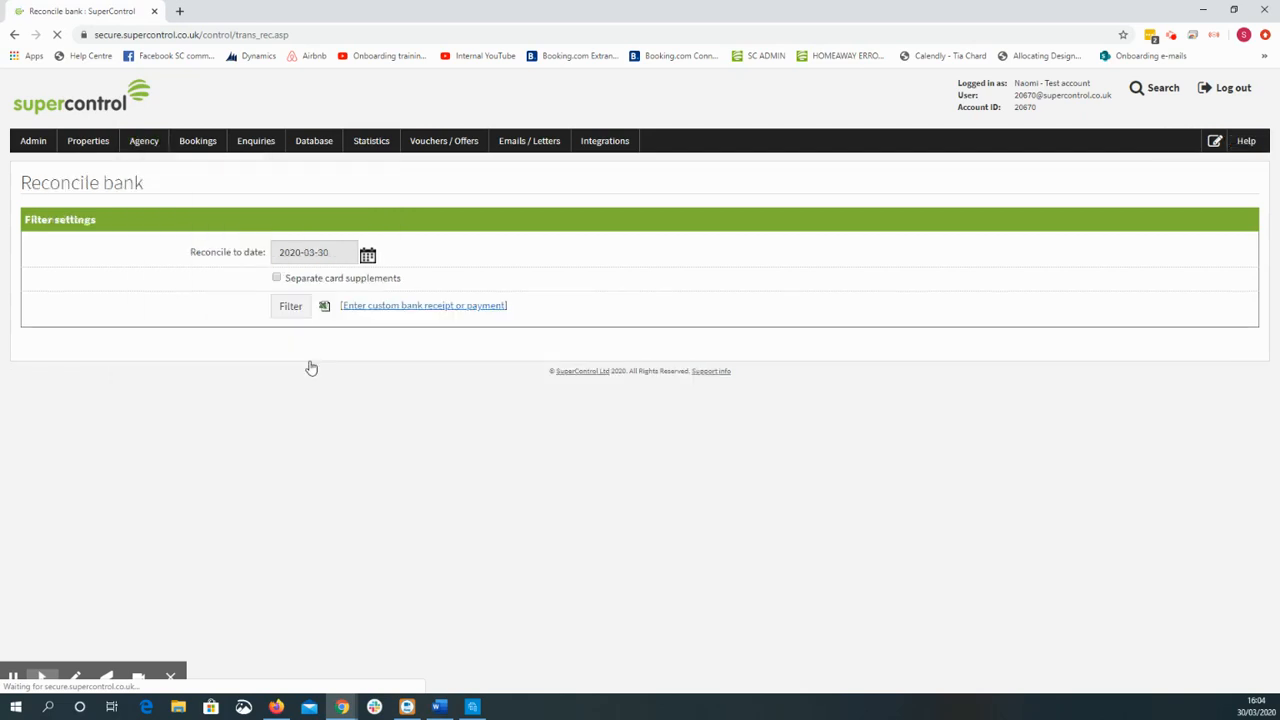
left_click(291, 305)
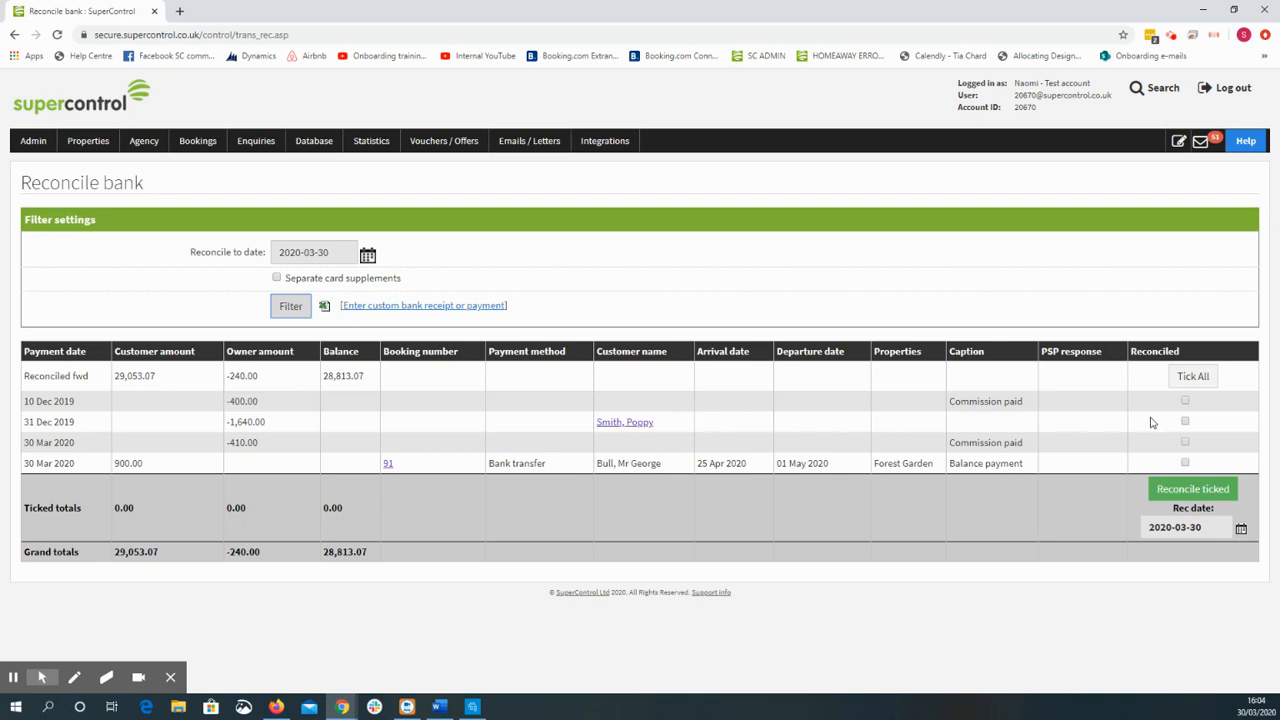
Mark the 10 Dec 2019 commission and 31 Dec 2019 owner payment, and reconcile them with the date 2020-03-31.
left_click(1185, 401)
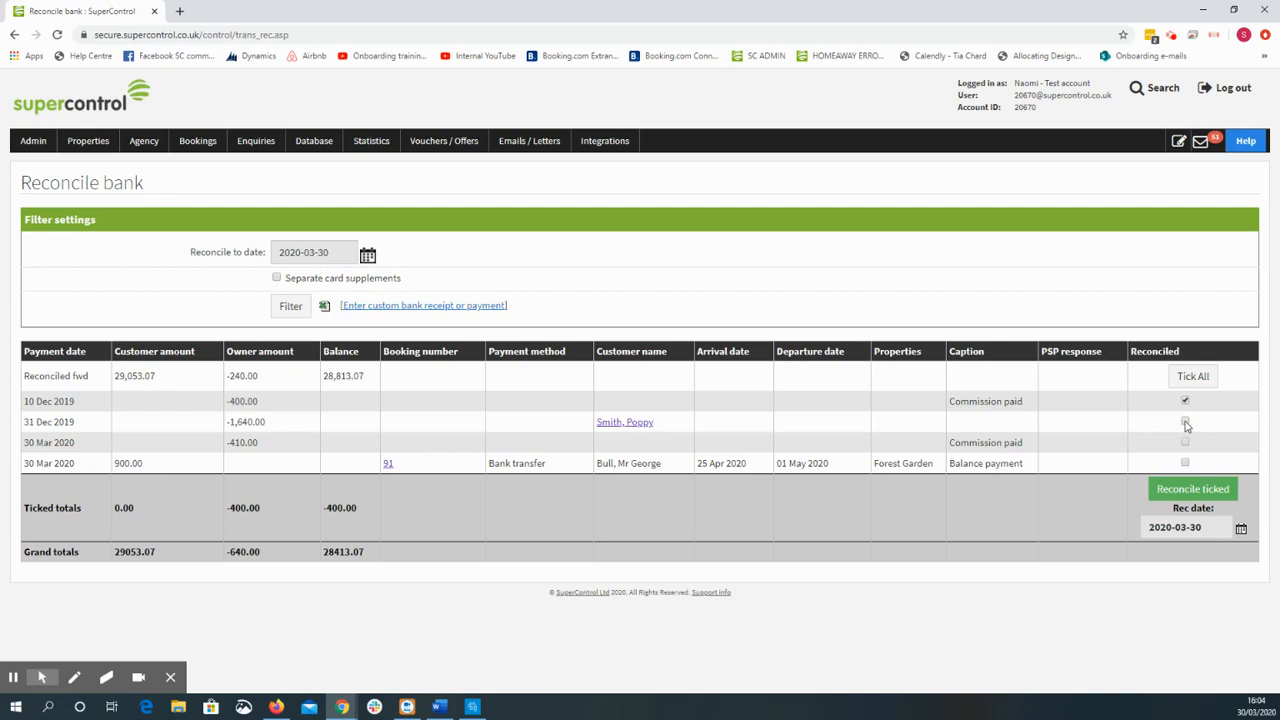
left_click(1185, 422)
left_click(1240, 530)
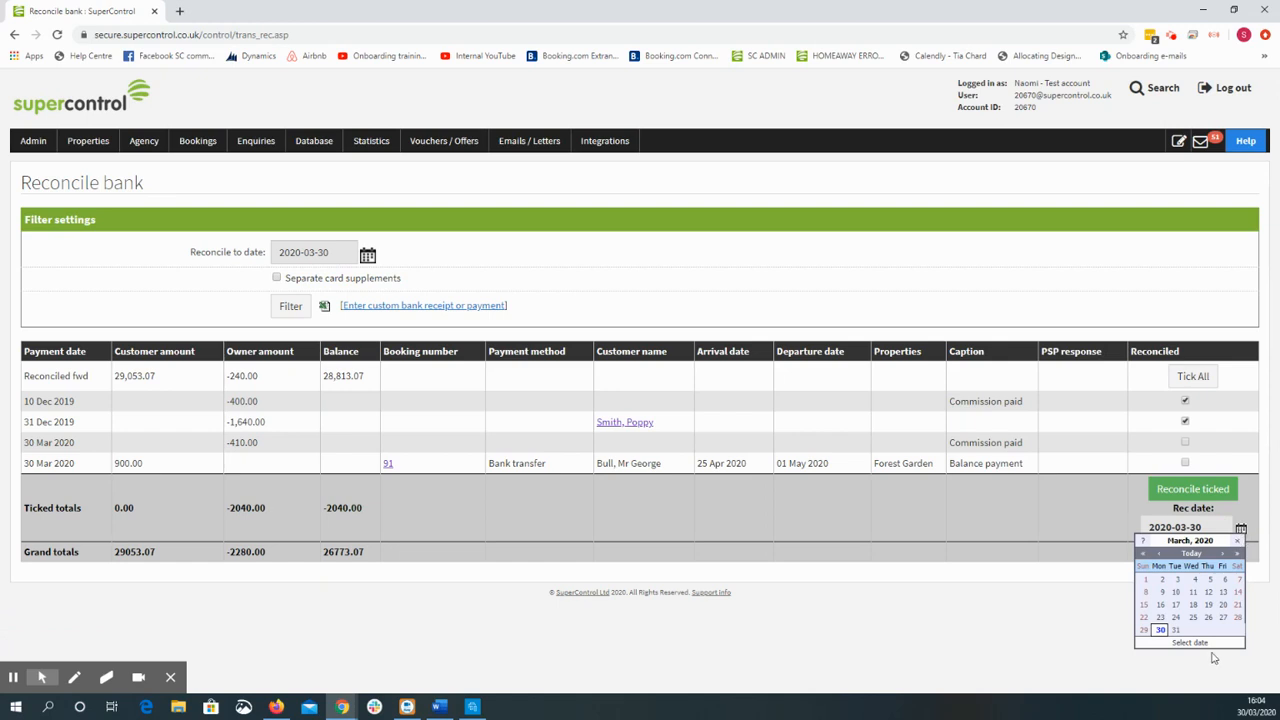
left_click(1176, 629)
left_click(1179, 491)
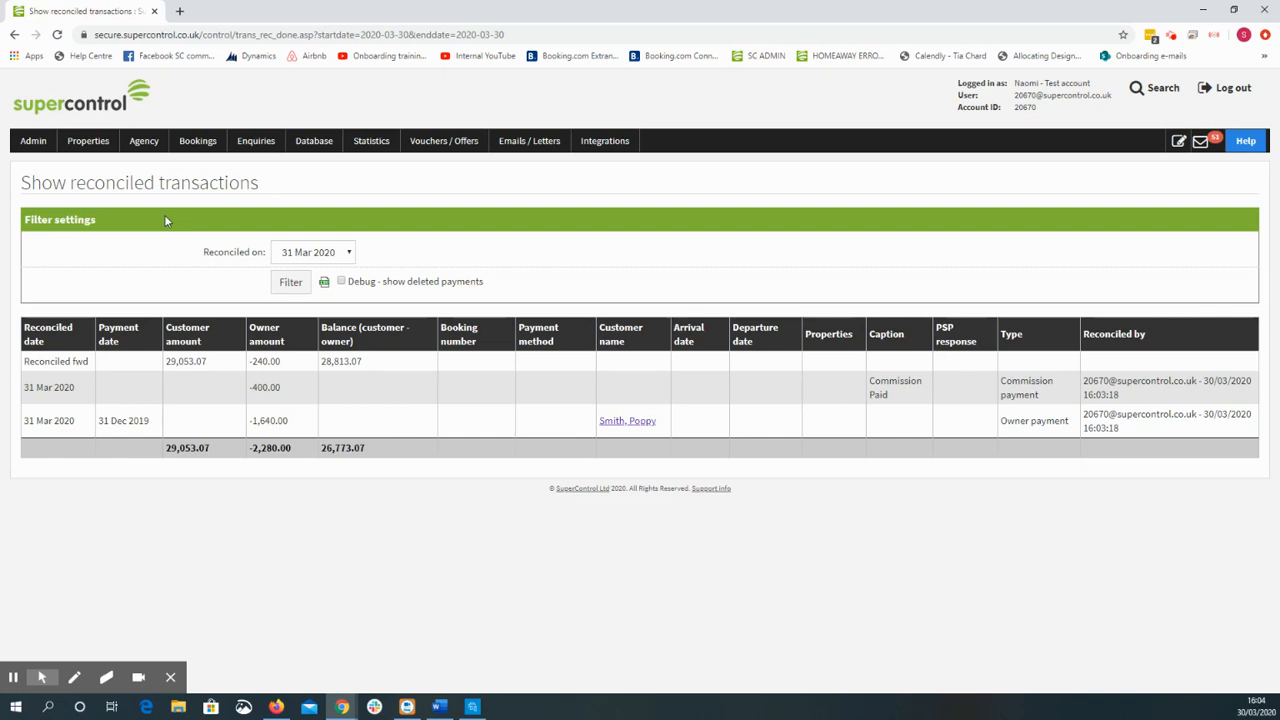
Bring up the list of available agency reports.
mouse_move(144, 141)
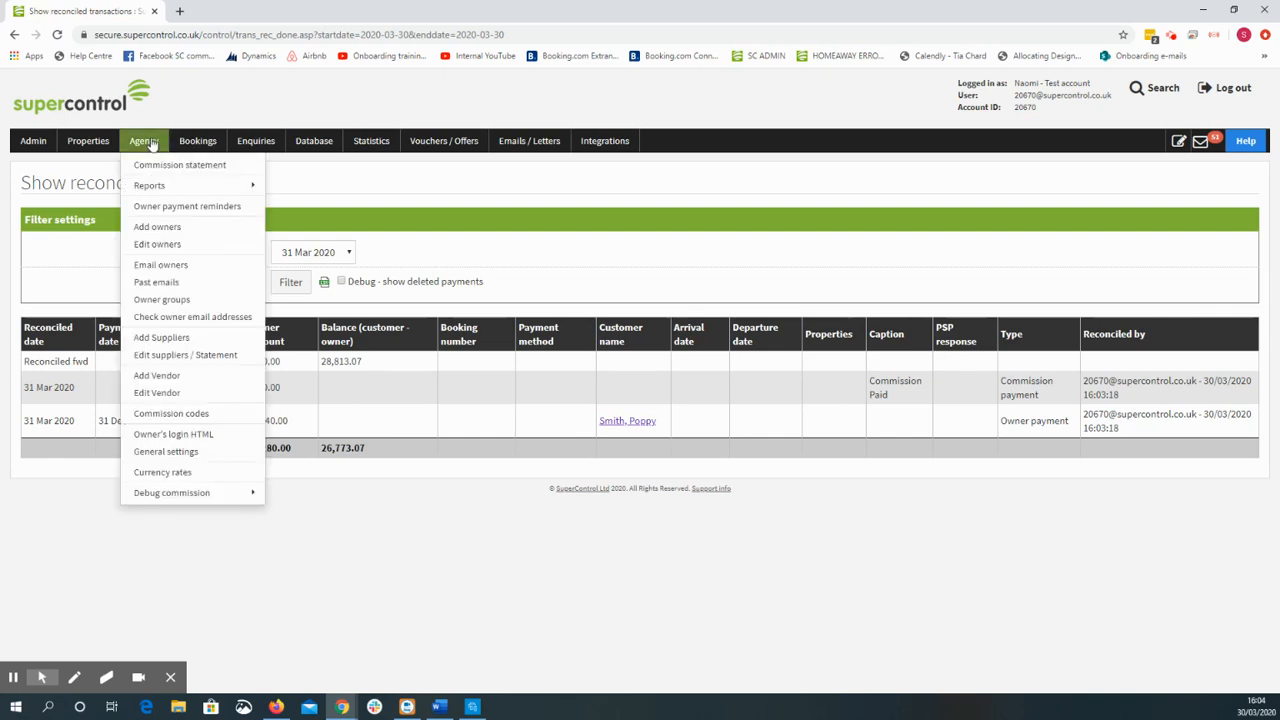
mouse_move(170, 187)
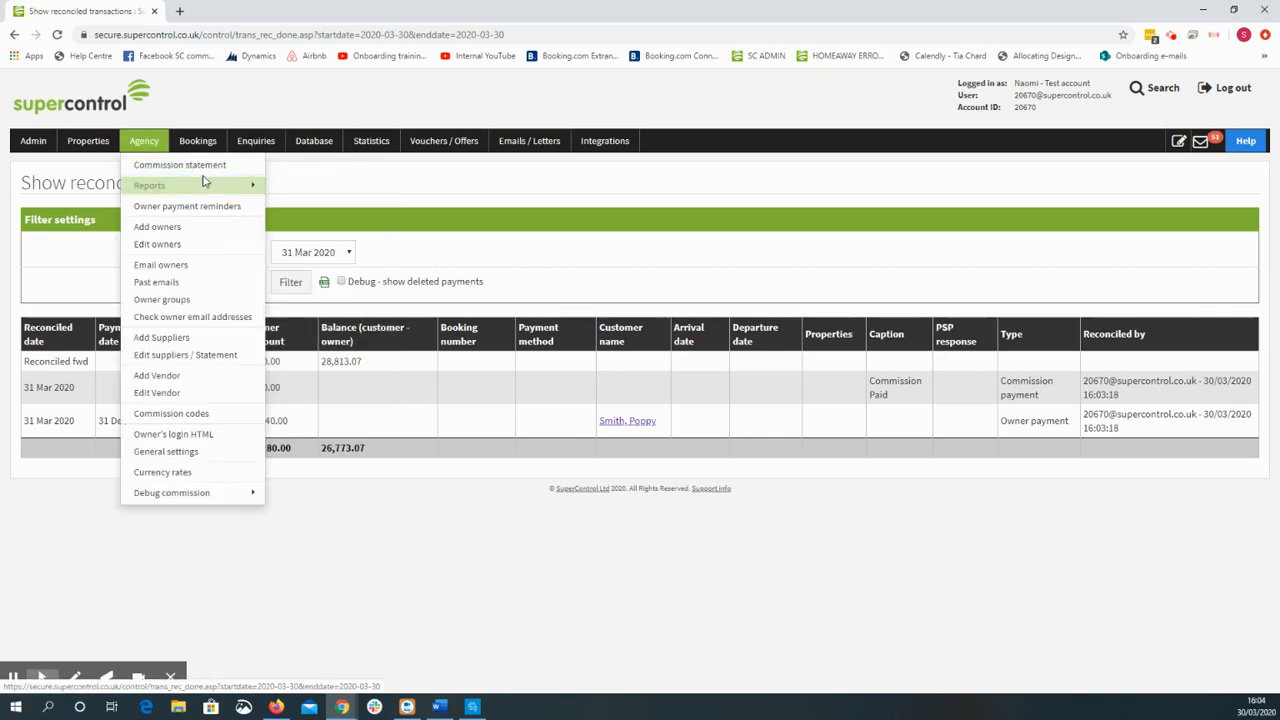